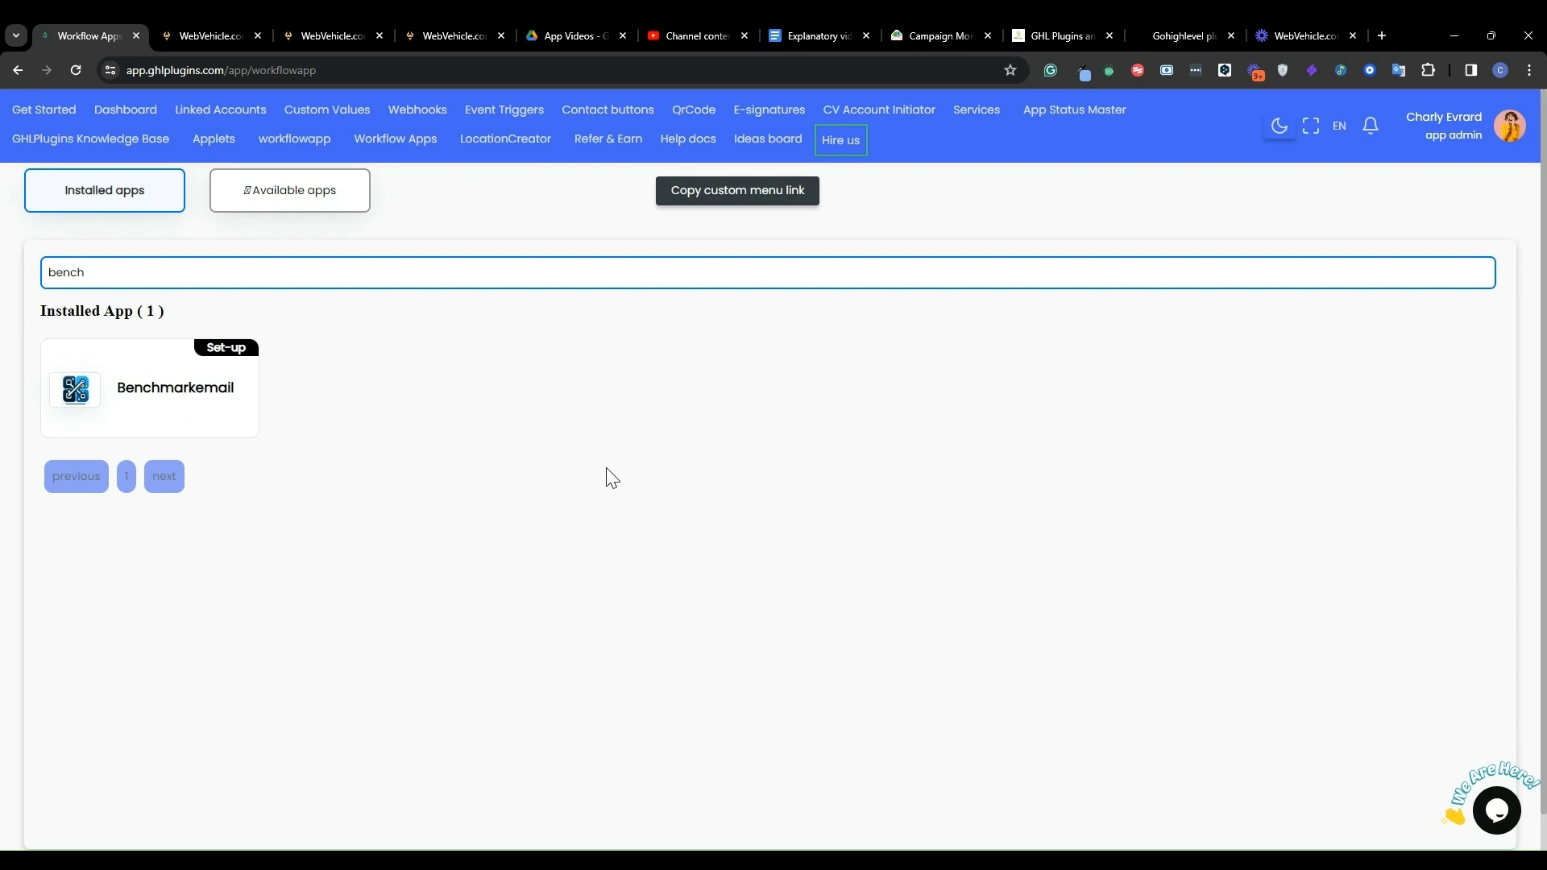
Look over the list and subscriber actions in the Campaign Monitor workflow, and return to the GHLPlugins workflow apps page
click(337, 32)
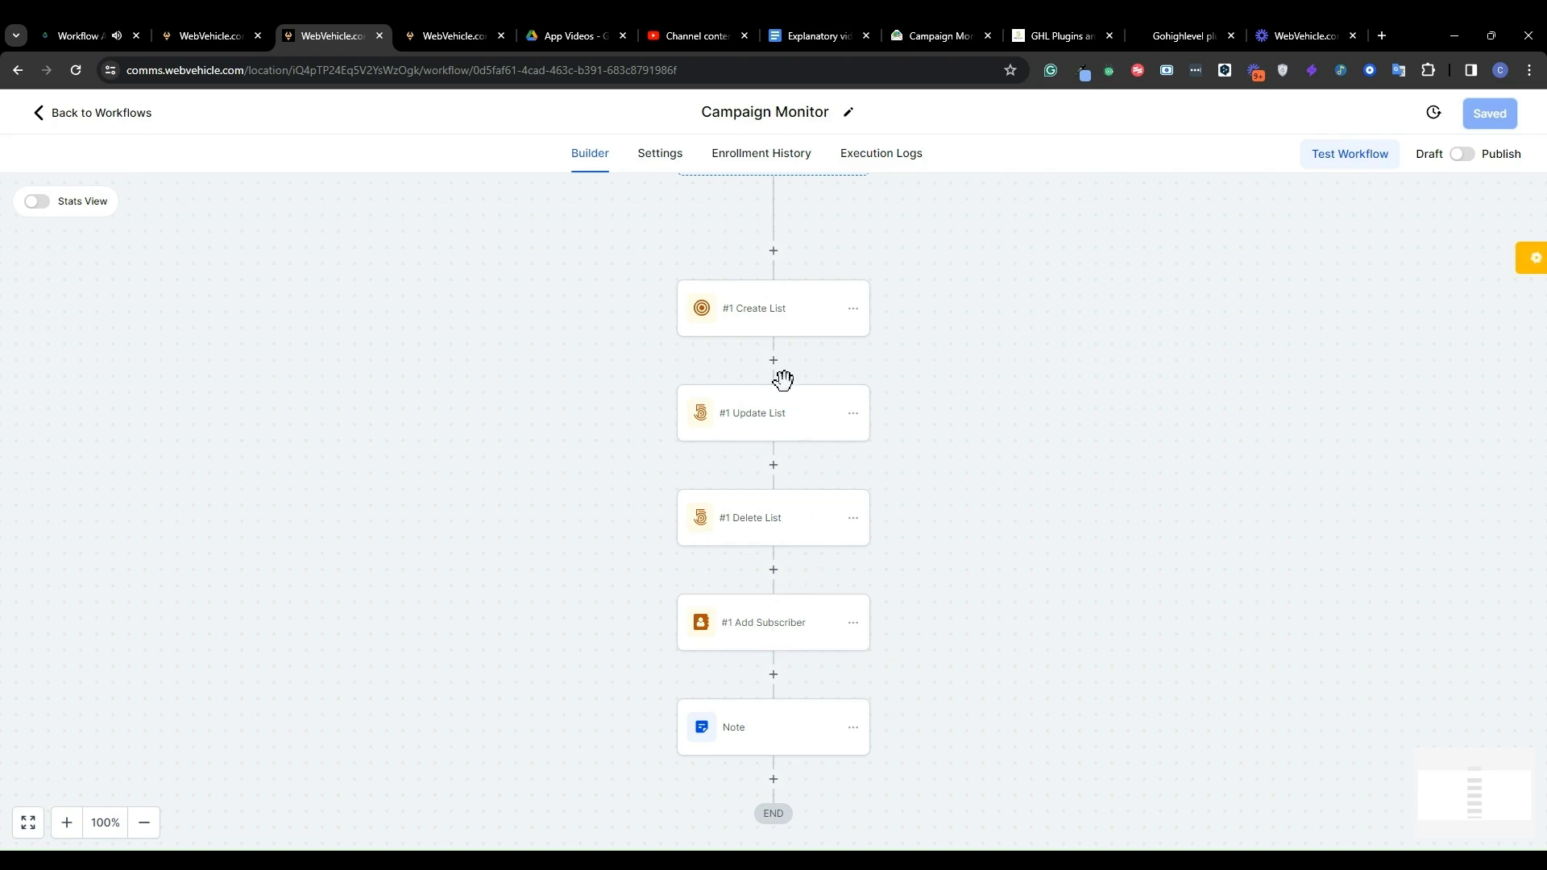
click(85, 32)
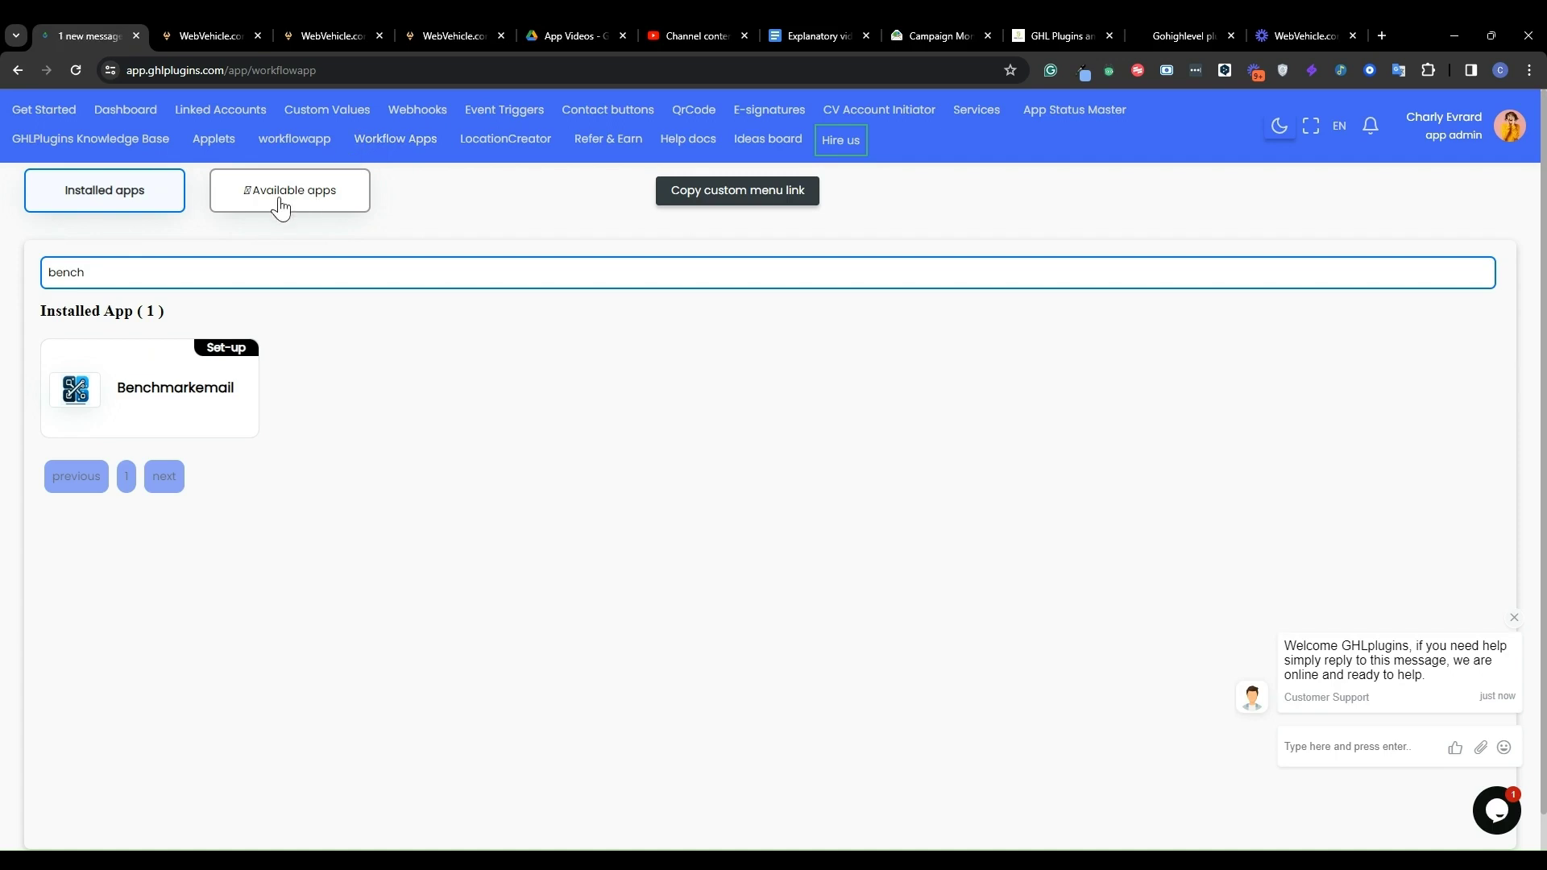
Search the available and installed workflow apps for "campaign"
click(307, 208)
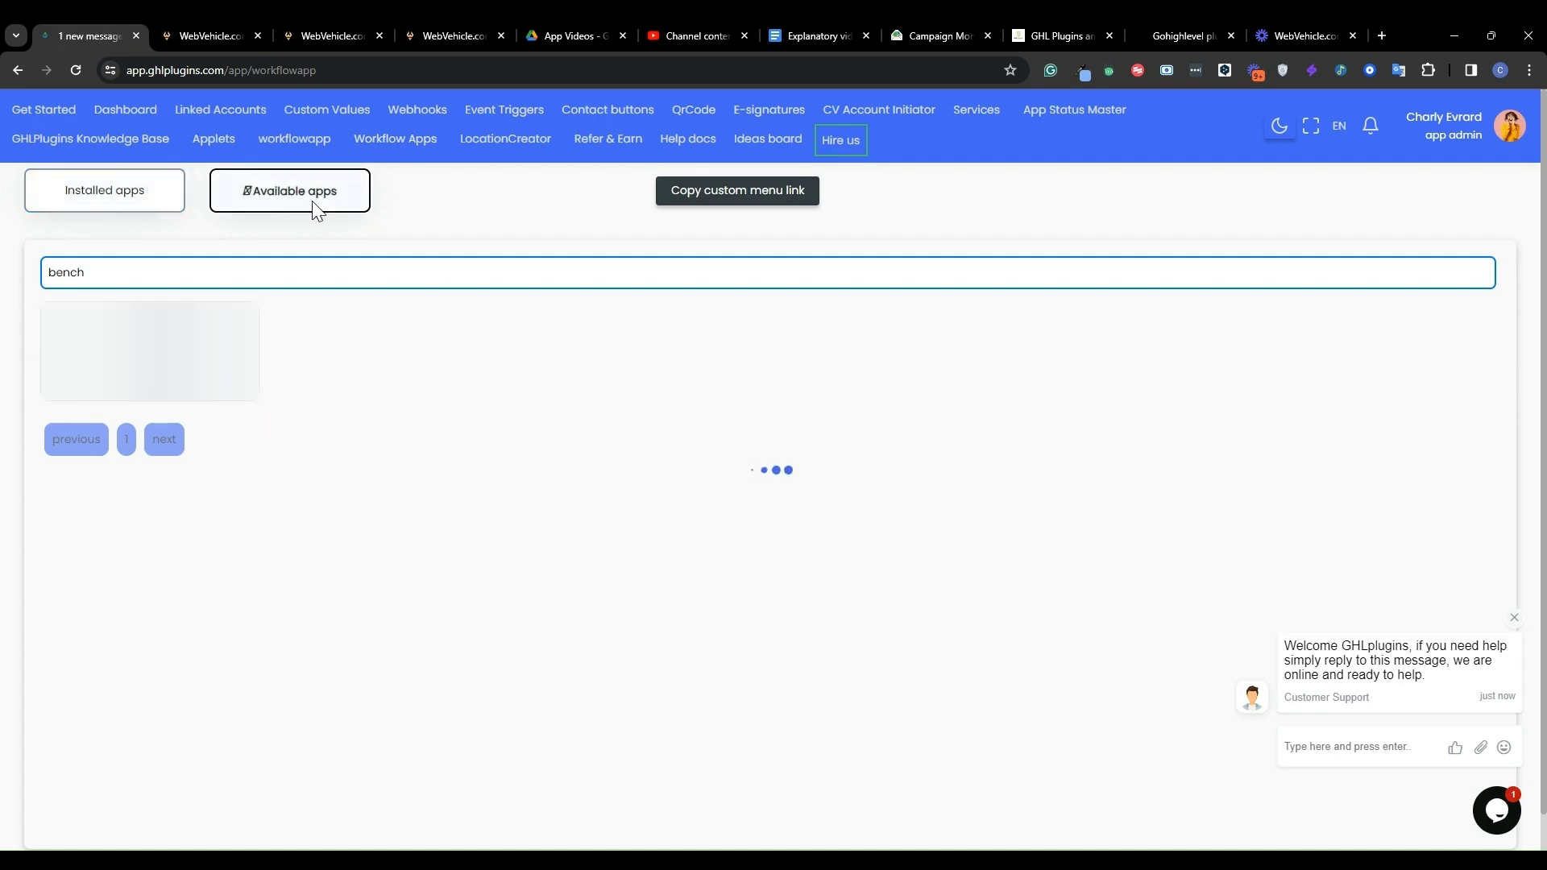
click(290, 272)
key(BackSpace)
key(BackSpace)
key(BackSpace)
key(BackSpace)
key(BackSpace)
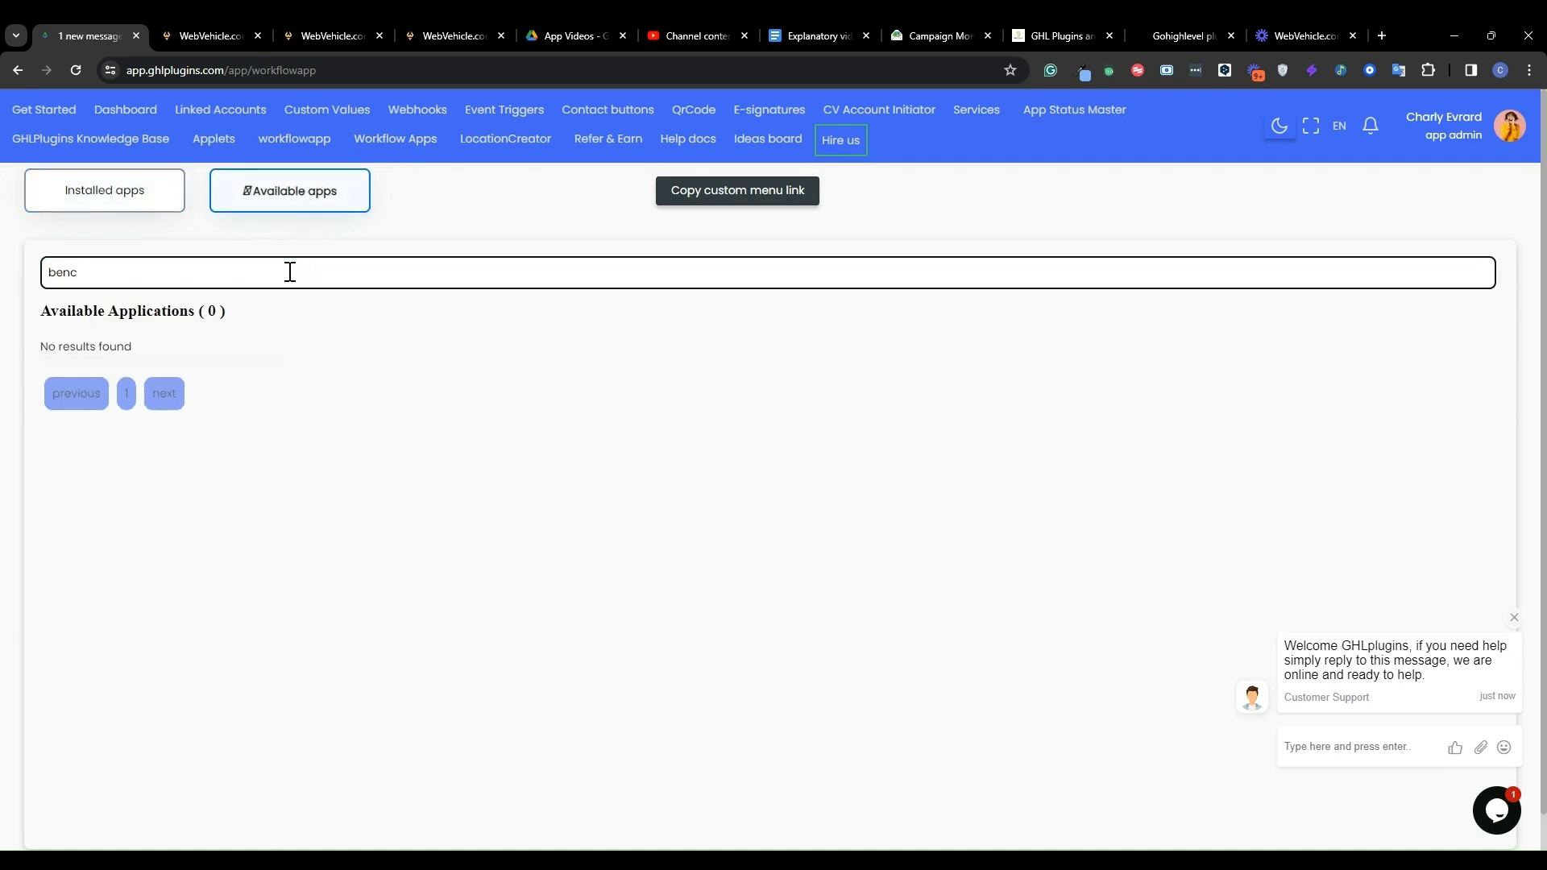
text(campaign)
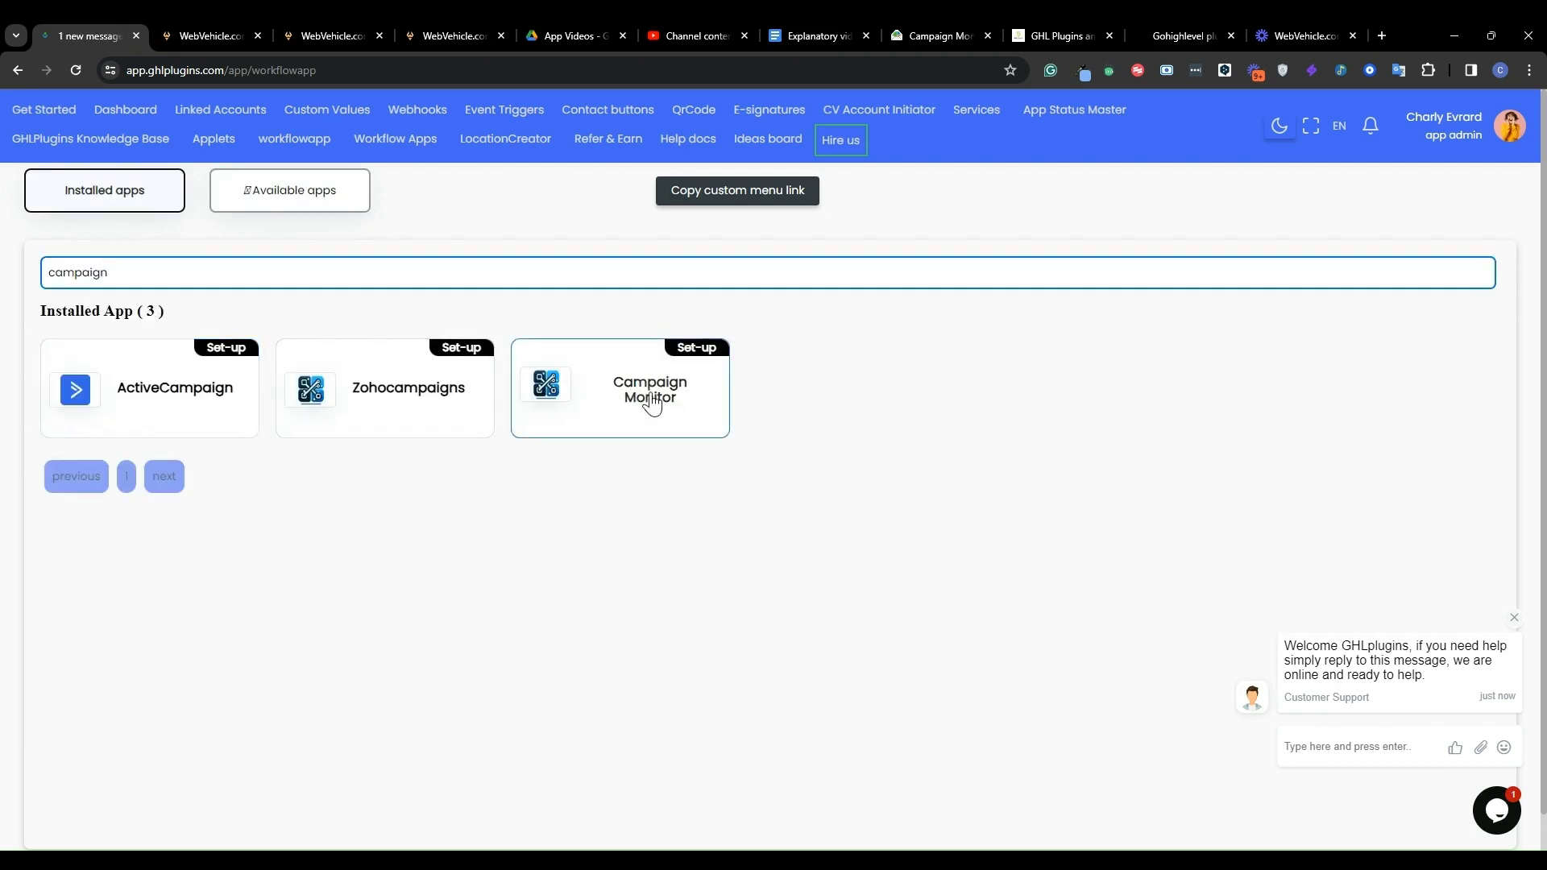
Try to install Campaign Monitor for the WebVehicle.com agency, allowing access to all sub-accounts and enabling automatic future installation
click(621, 403)
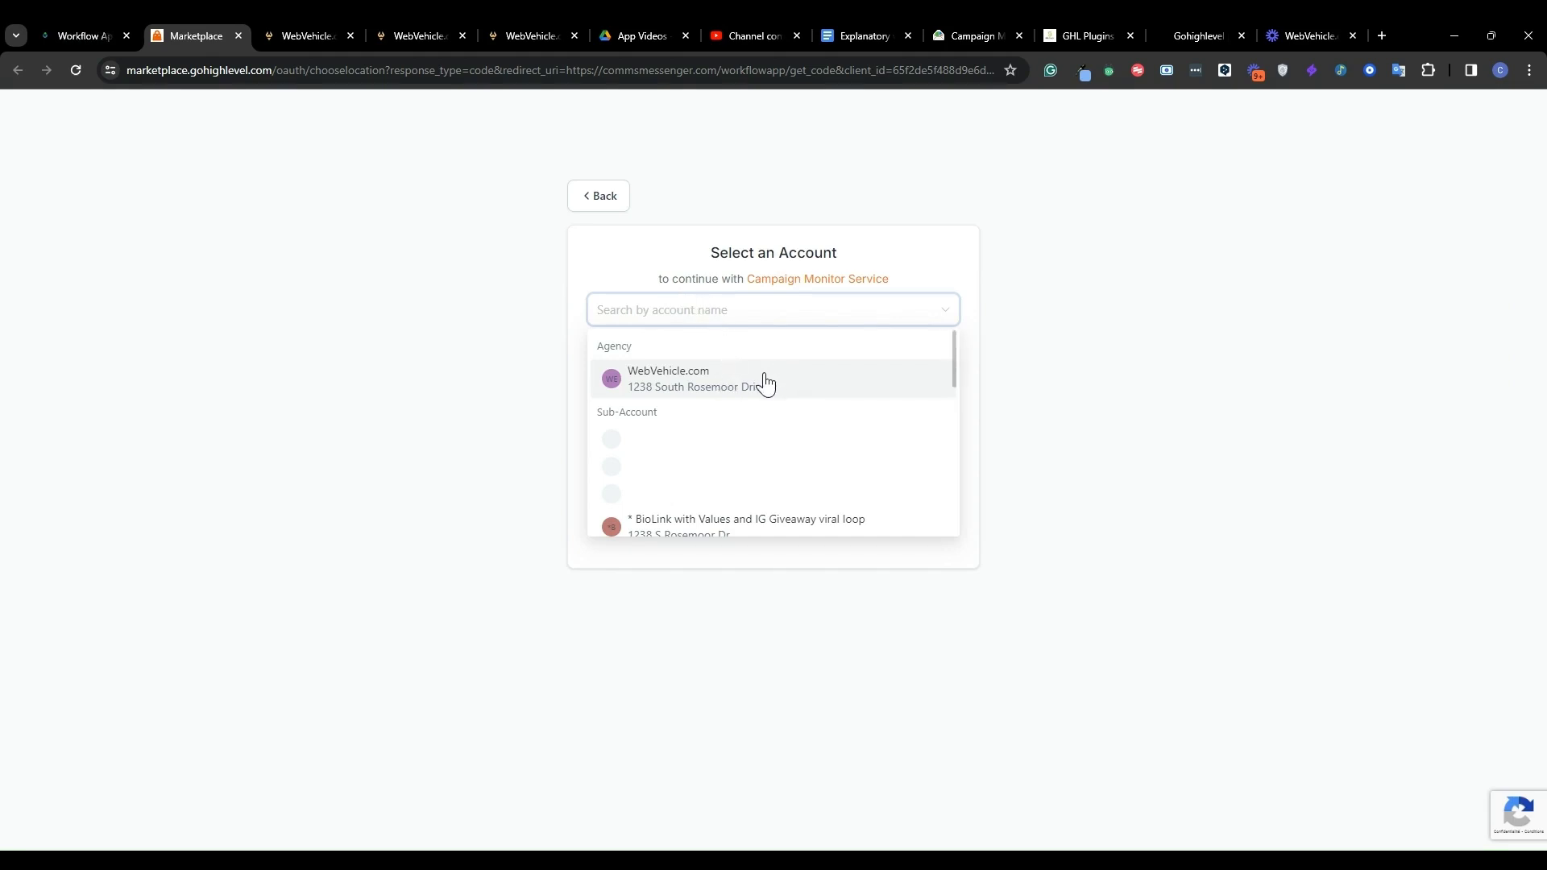
click(698, 391)
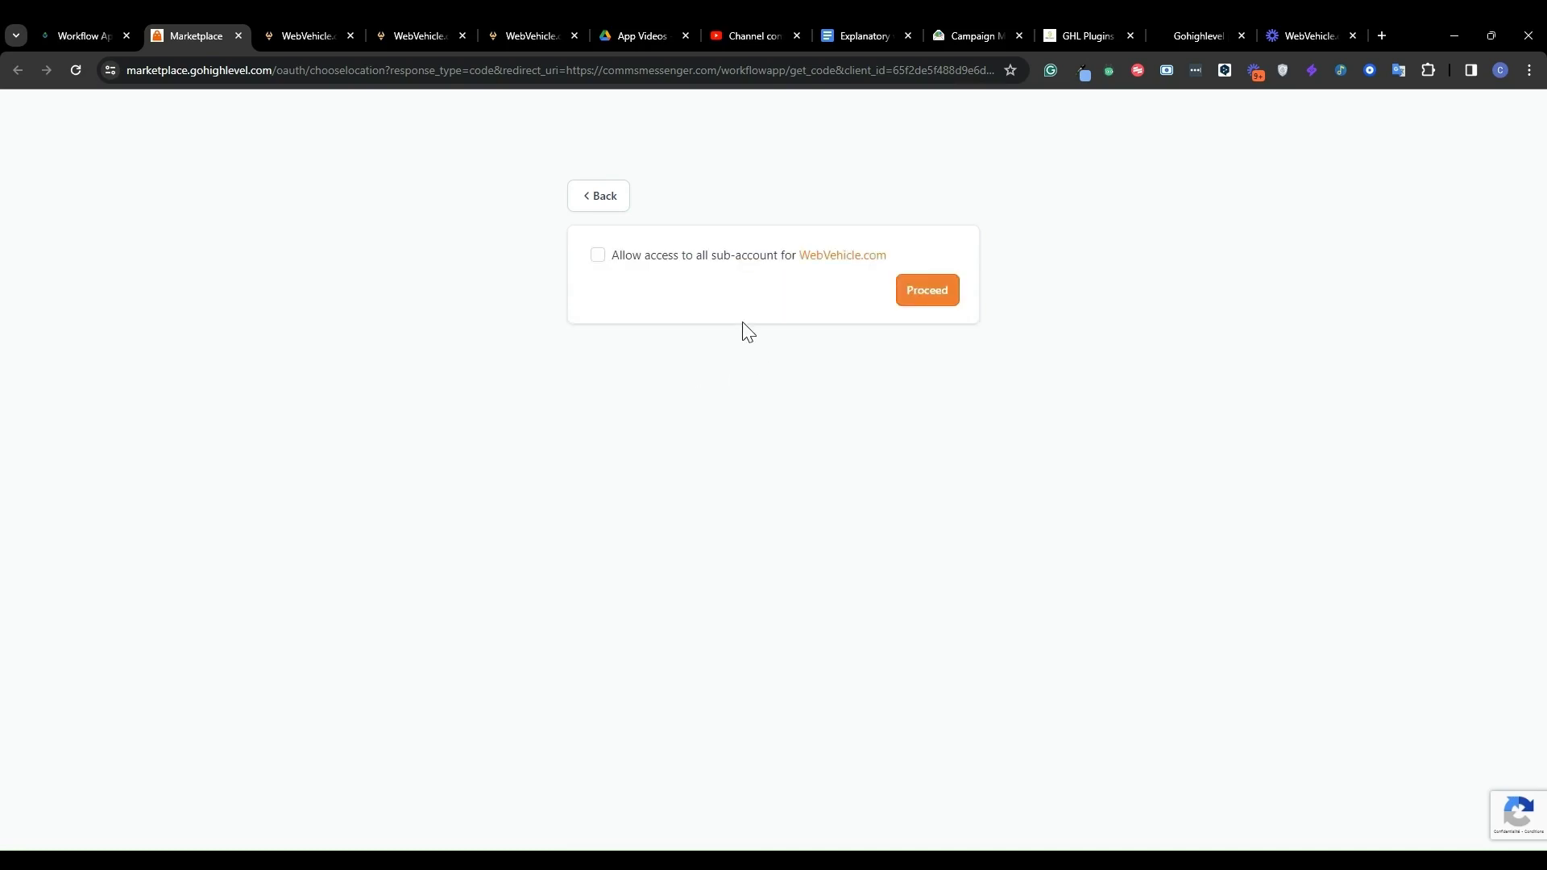
click(597, 255)
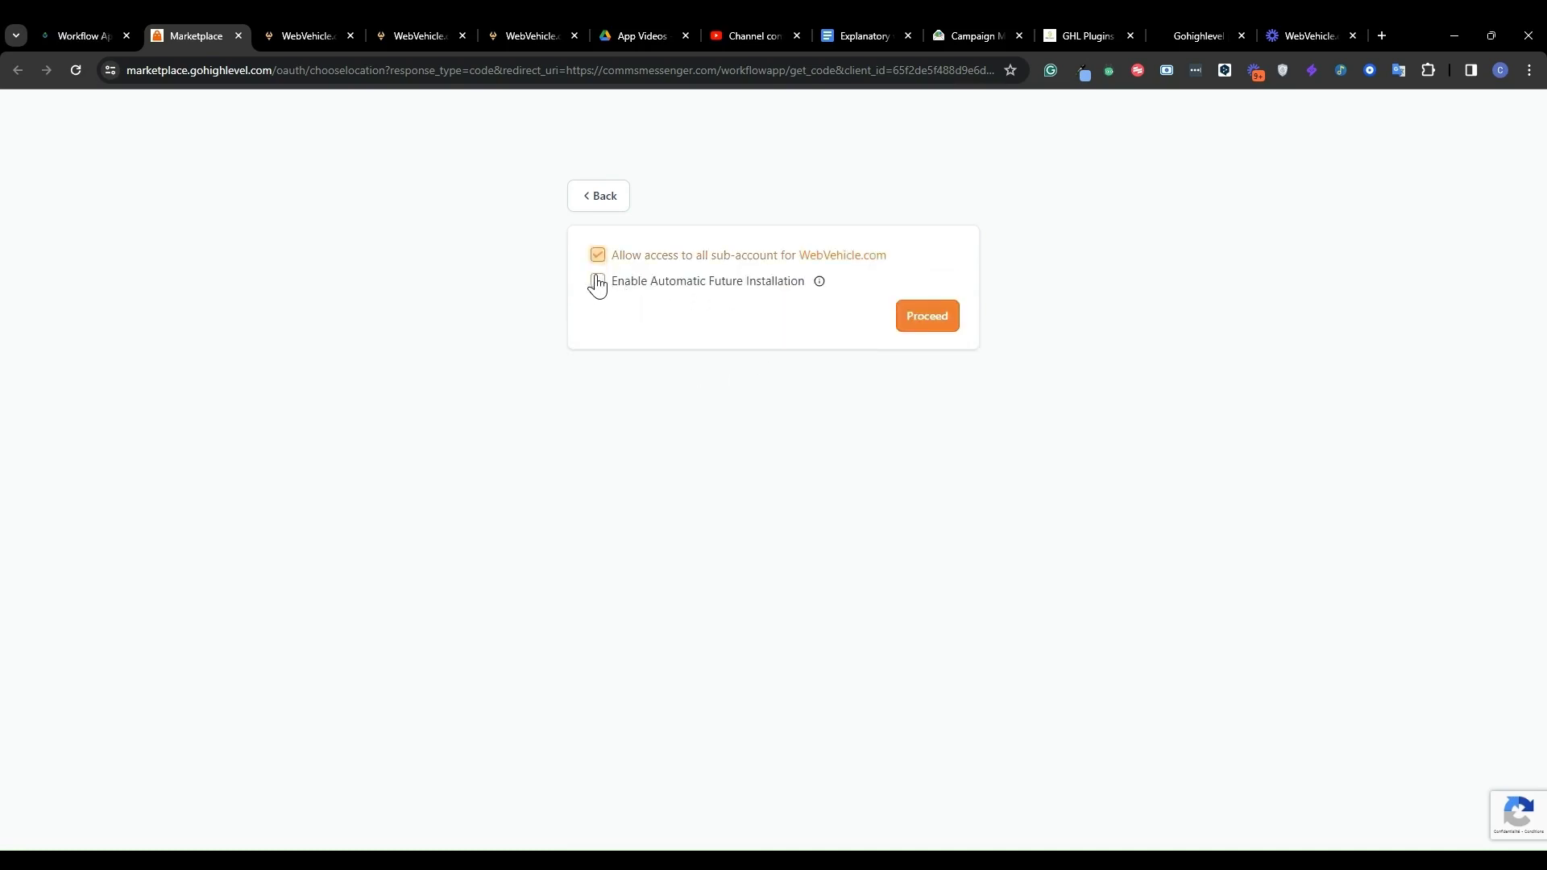
click(597, 282)
click(236, 36)
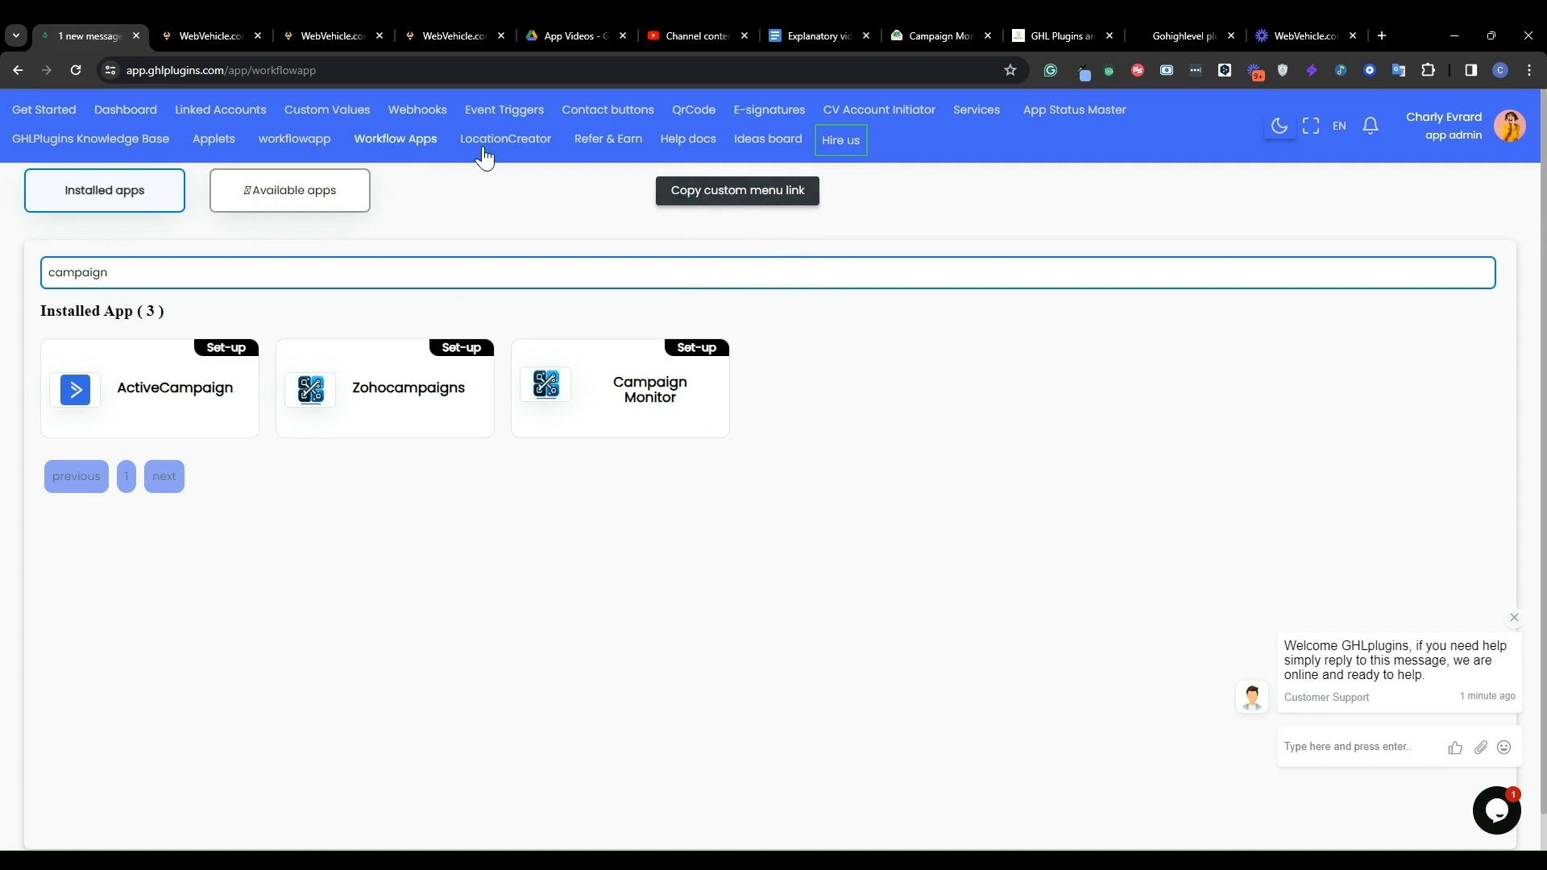
Copy the custom menu link from GHLPlugins, and open the Custom Menu Link settings in the WebVehicle agency view
click(746, 191)
click(197, 32)
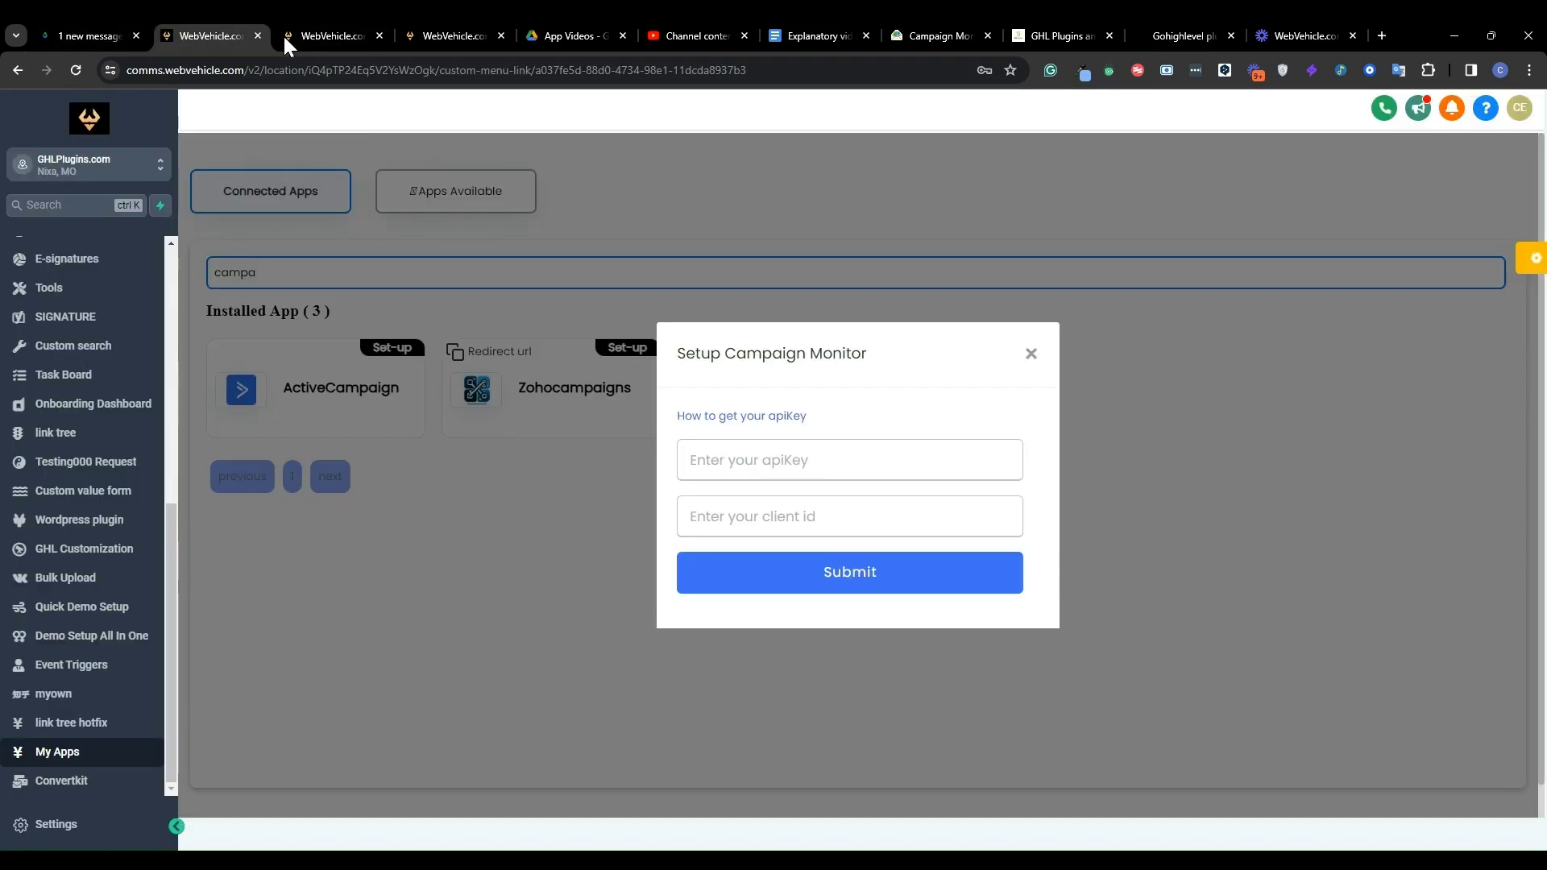
click(134, 174)
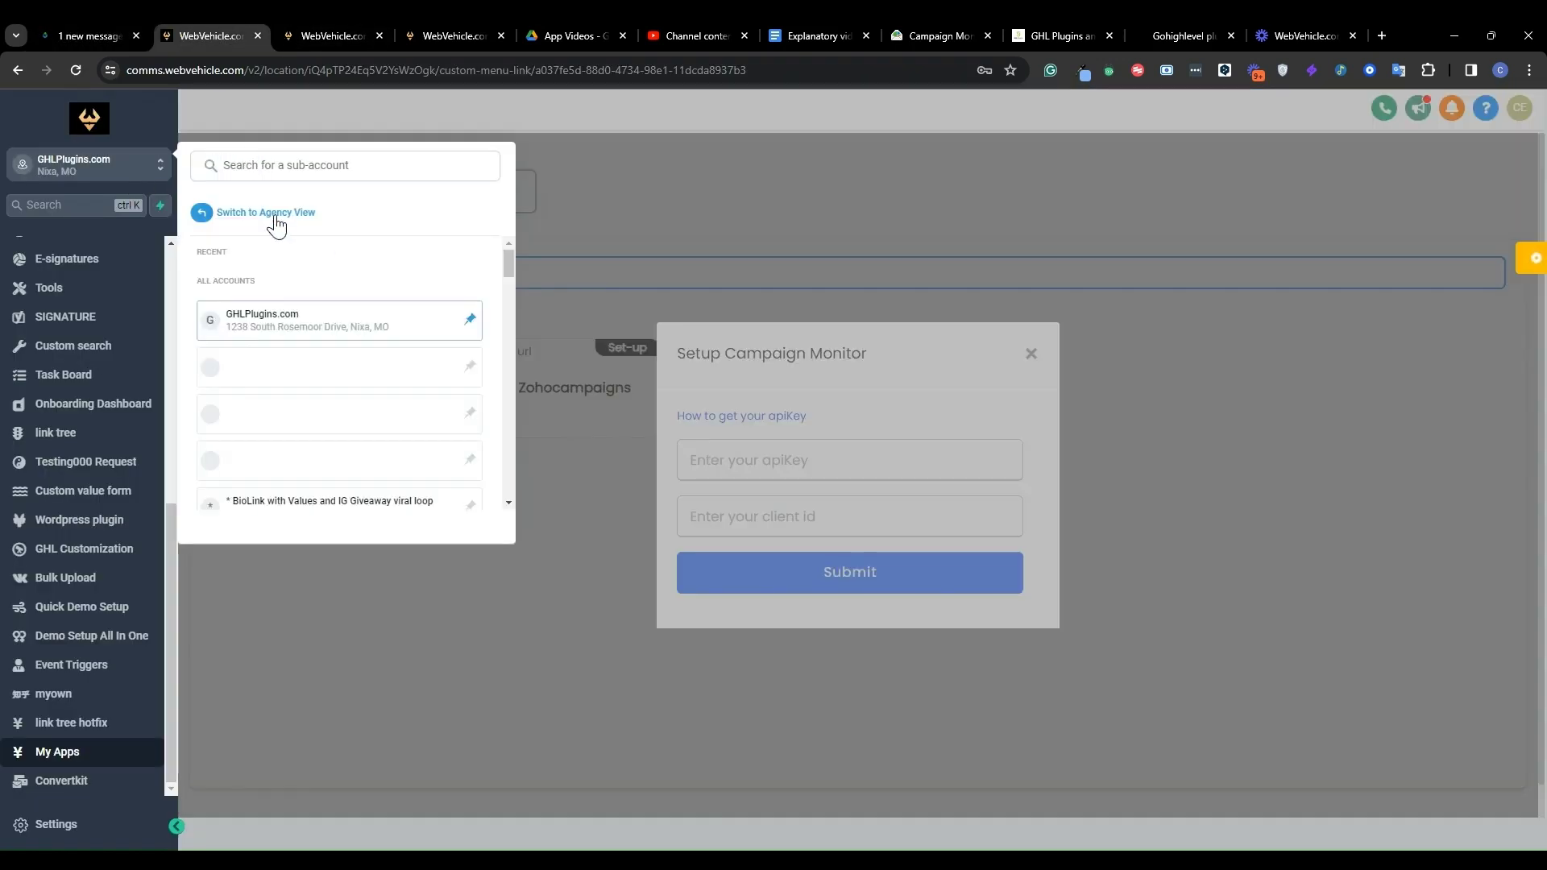
click(276, 213)
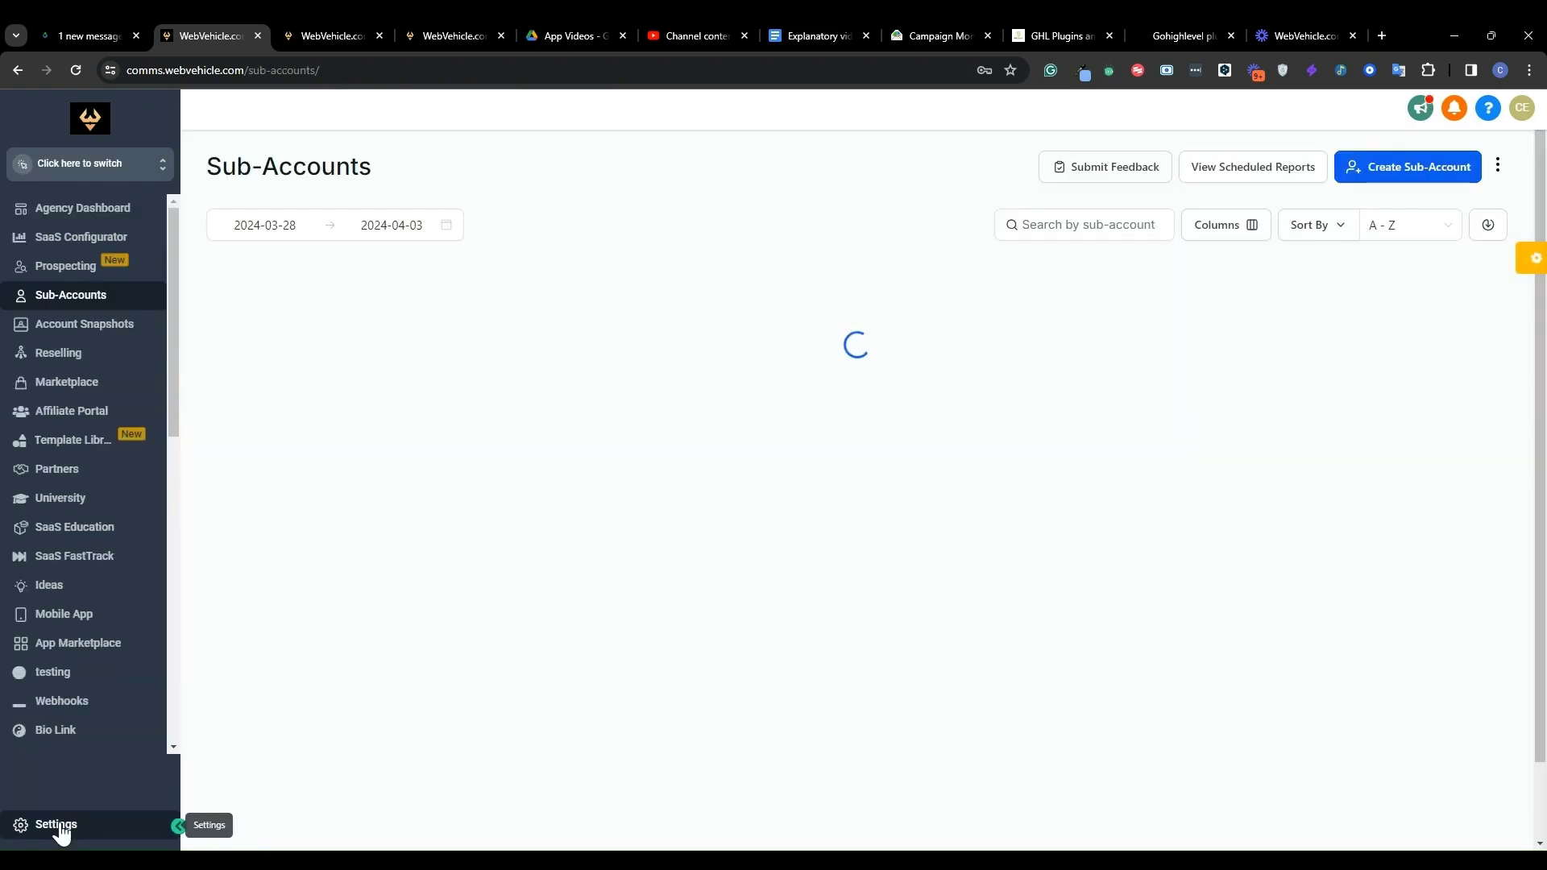
click(58, 828)
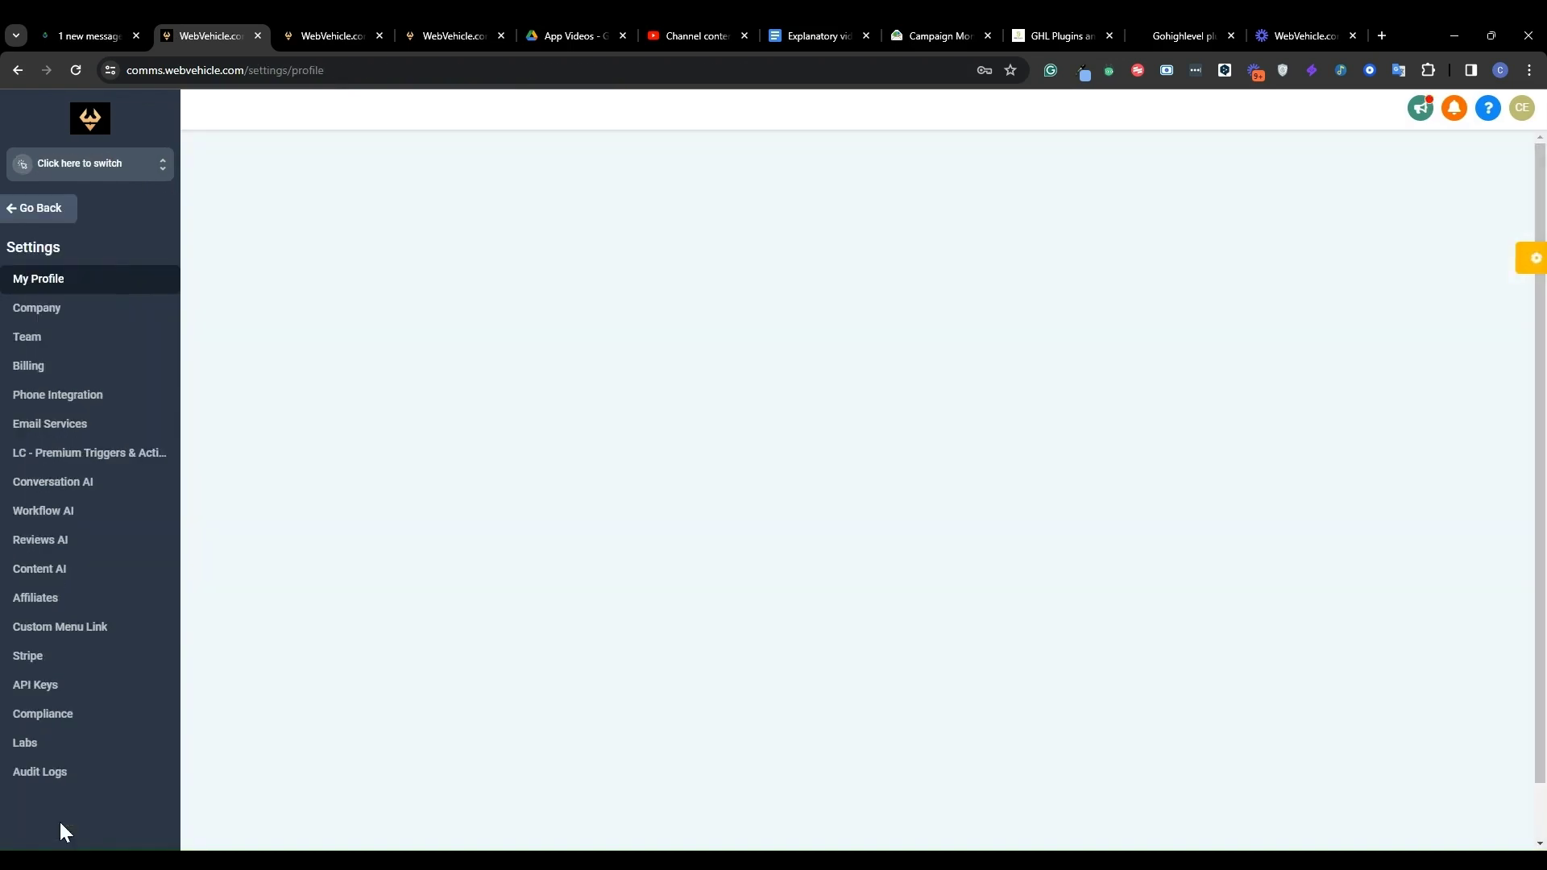
click(66, 635)
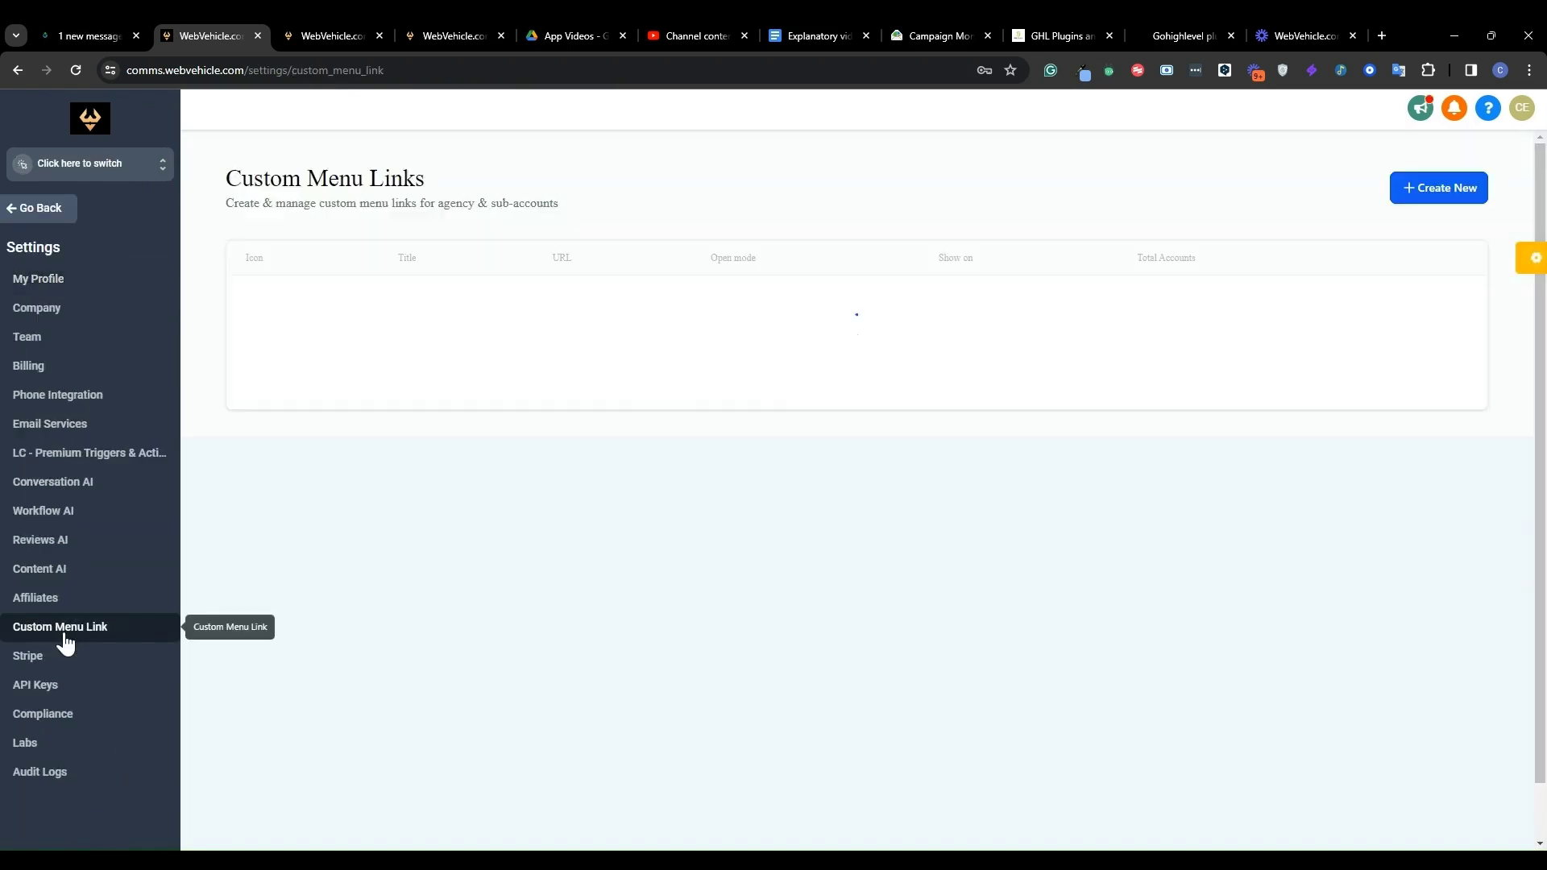
Draft a custom menu link titled "My Apps" with the window-maximize icon and the copied URL, and close it without saving
click(1420, 192)
click(756, 378)
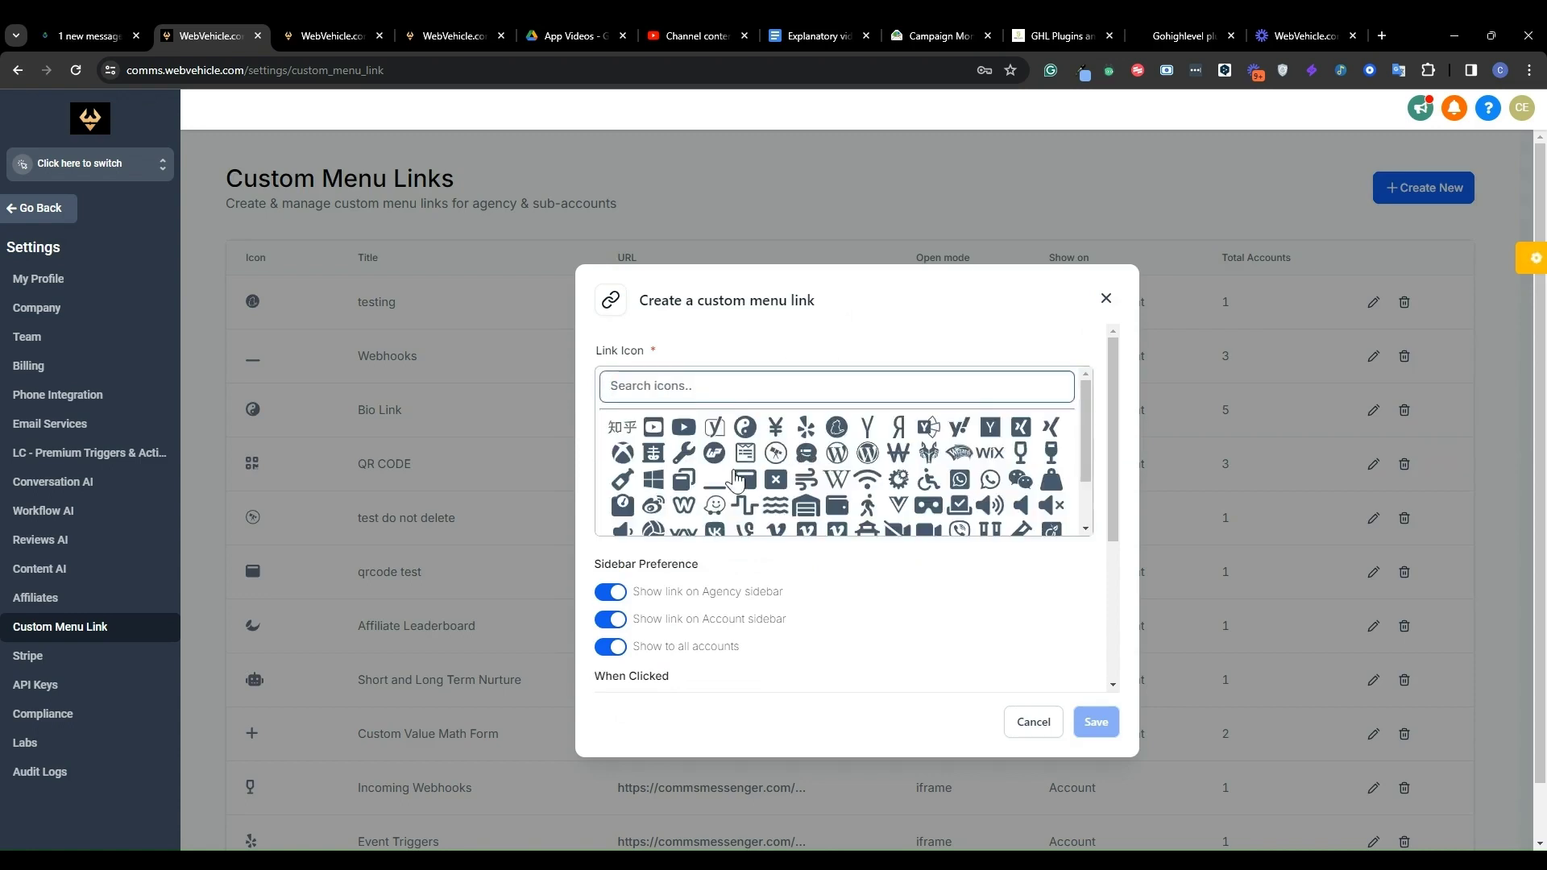
click(745, 480)
click(657, 457)
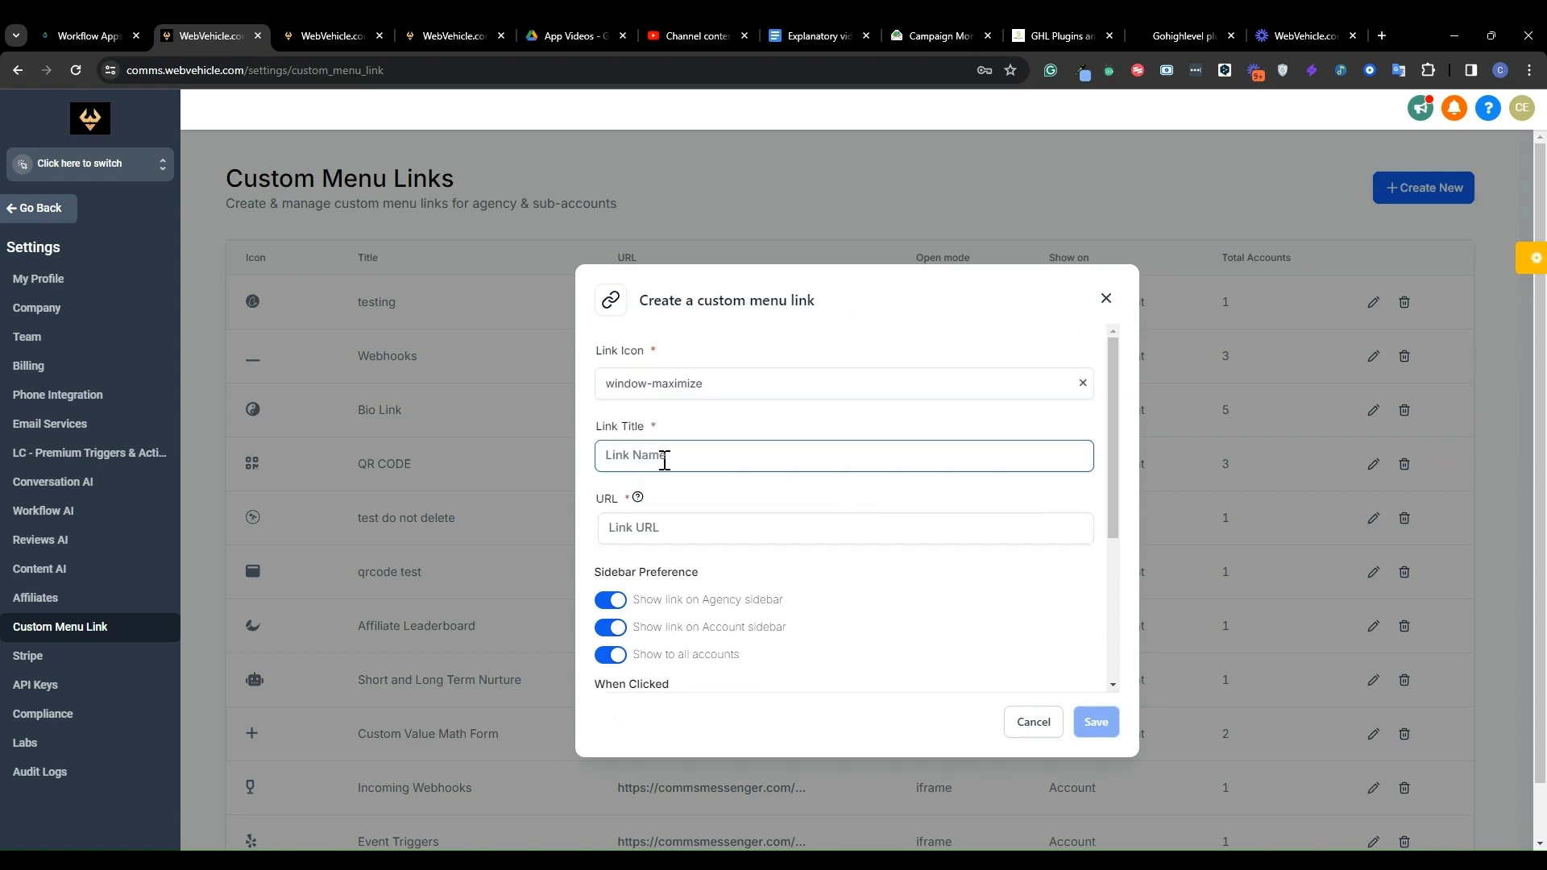
text(My Apps)
click(647, 536)
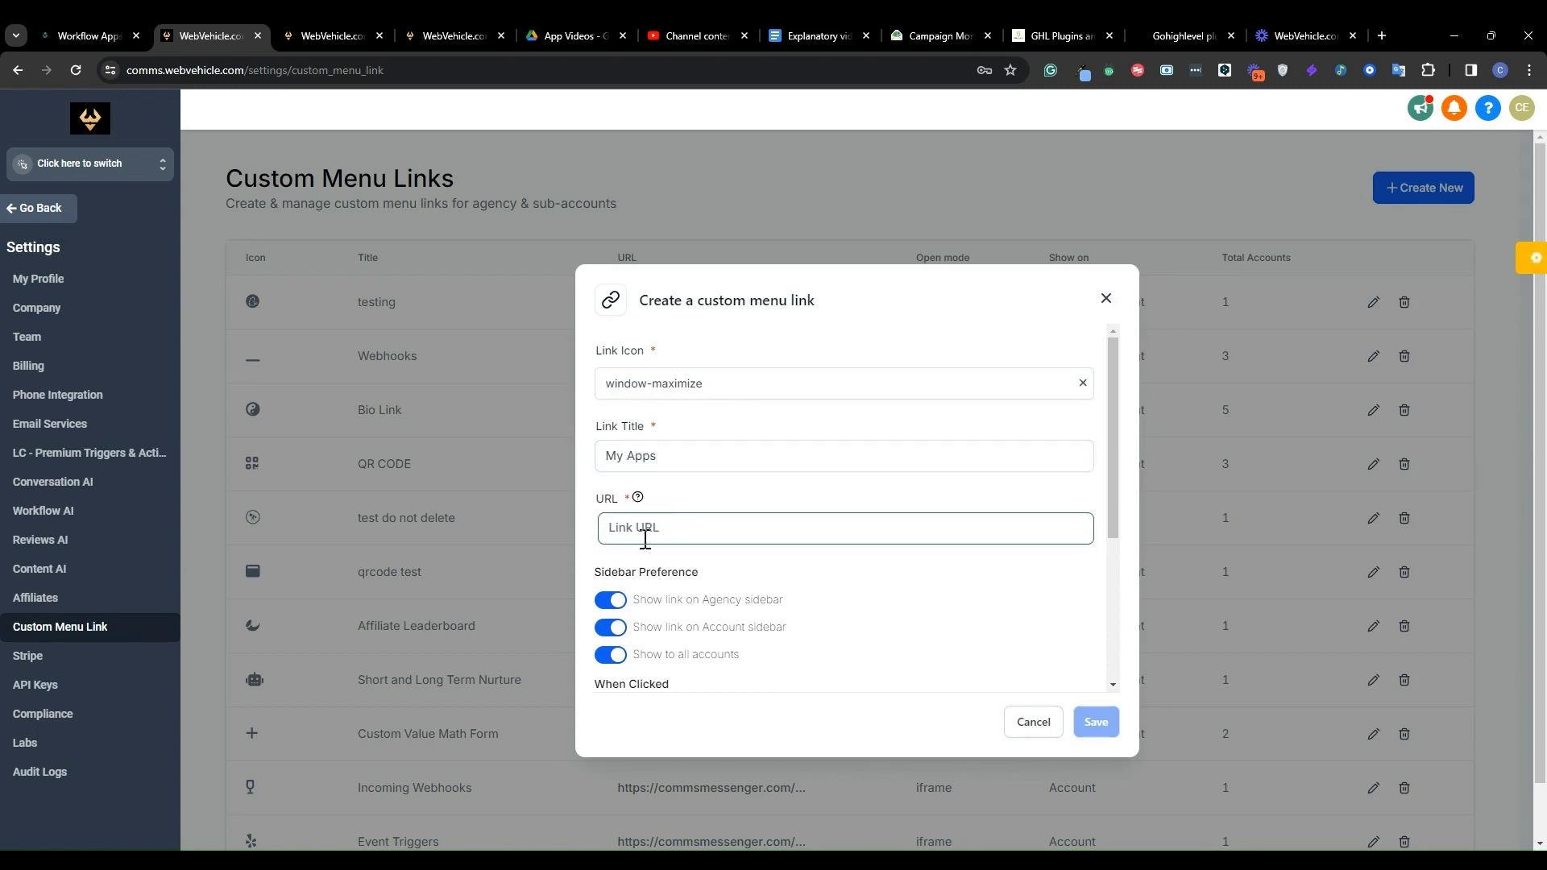
key(ctrl+v)
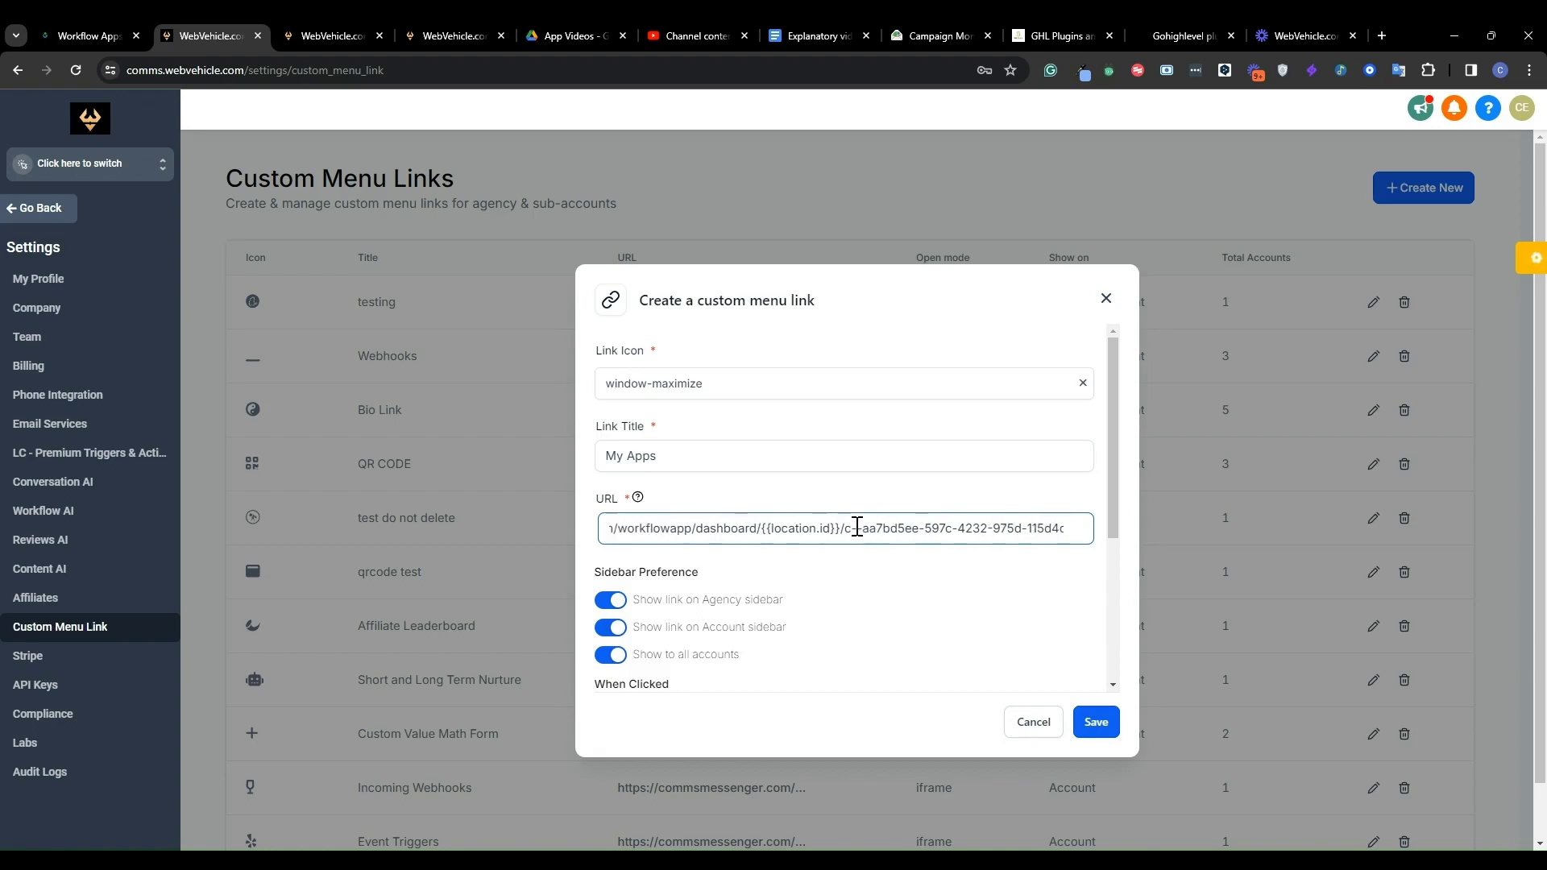
scroll(714, 606, down, 2)
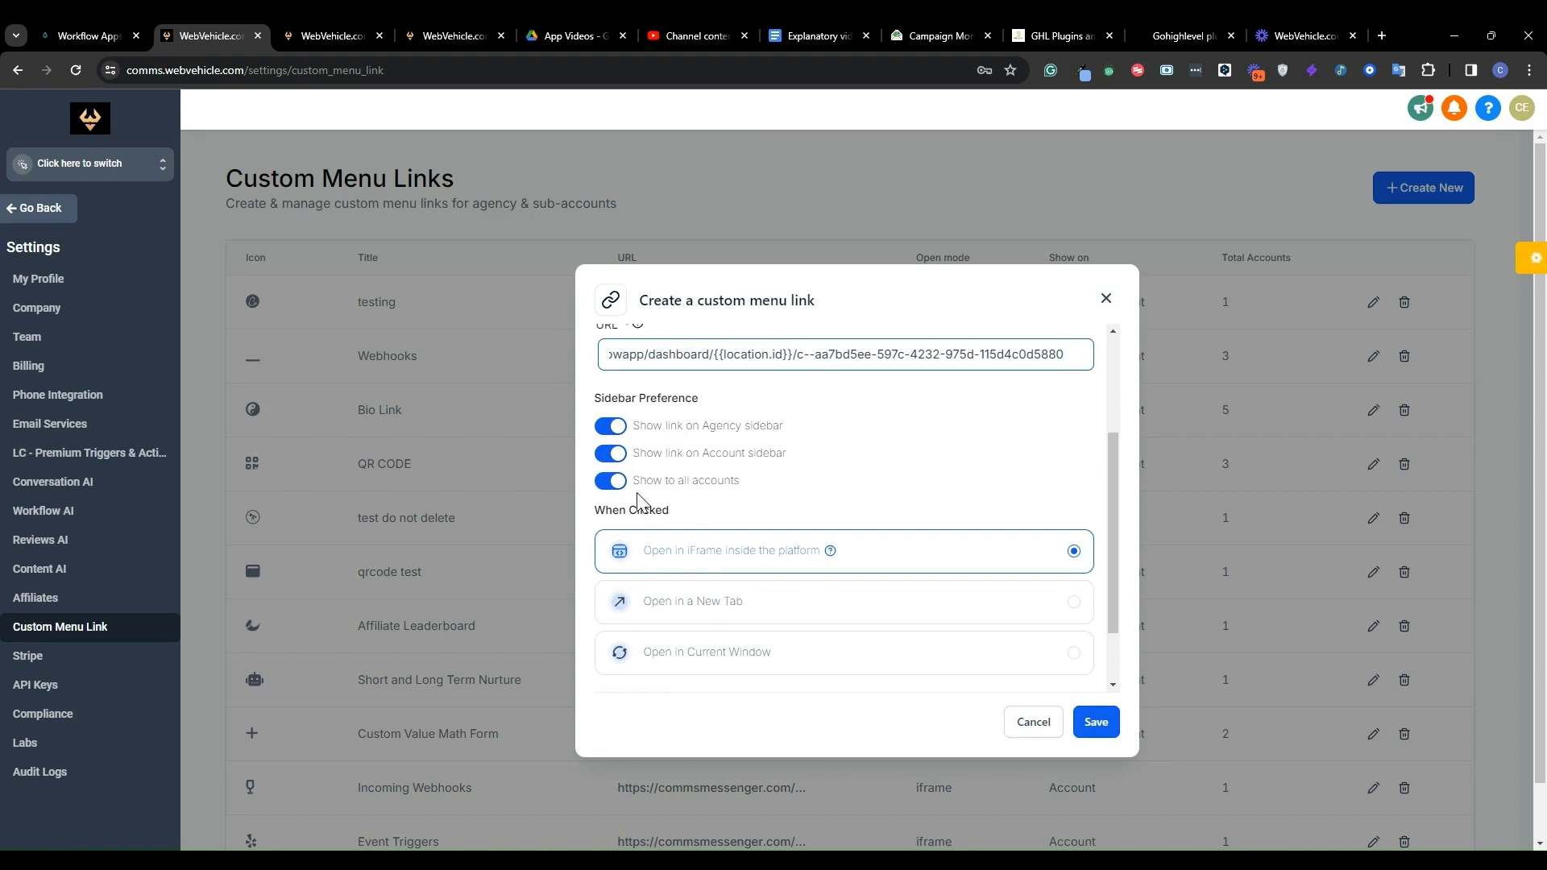
scroll(757, 488, down, 1)
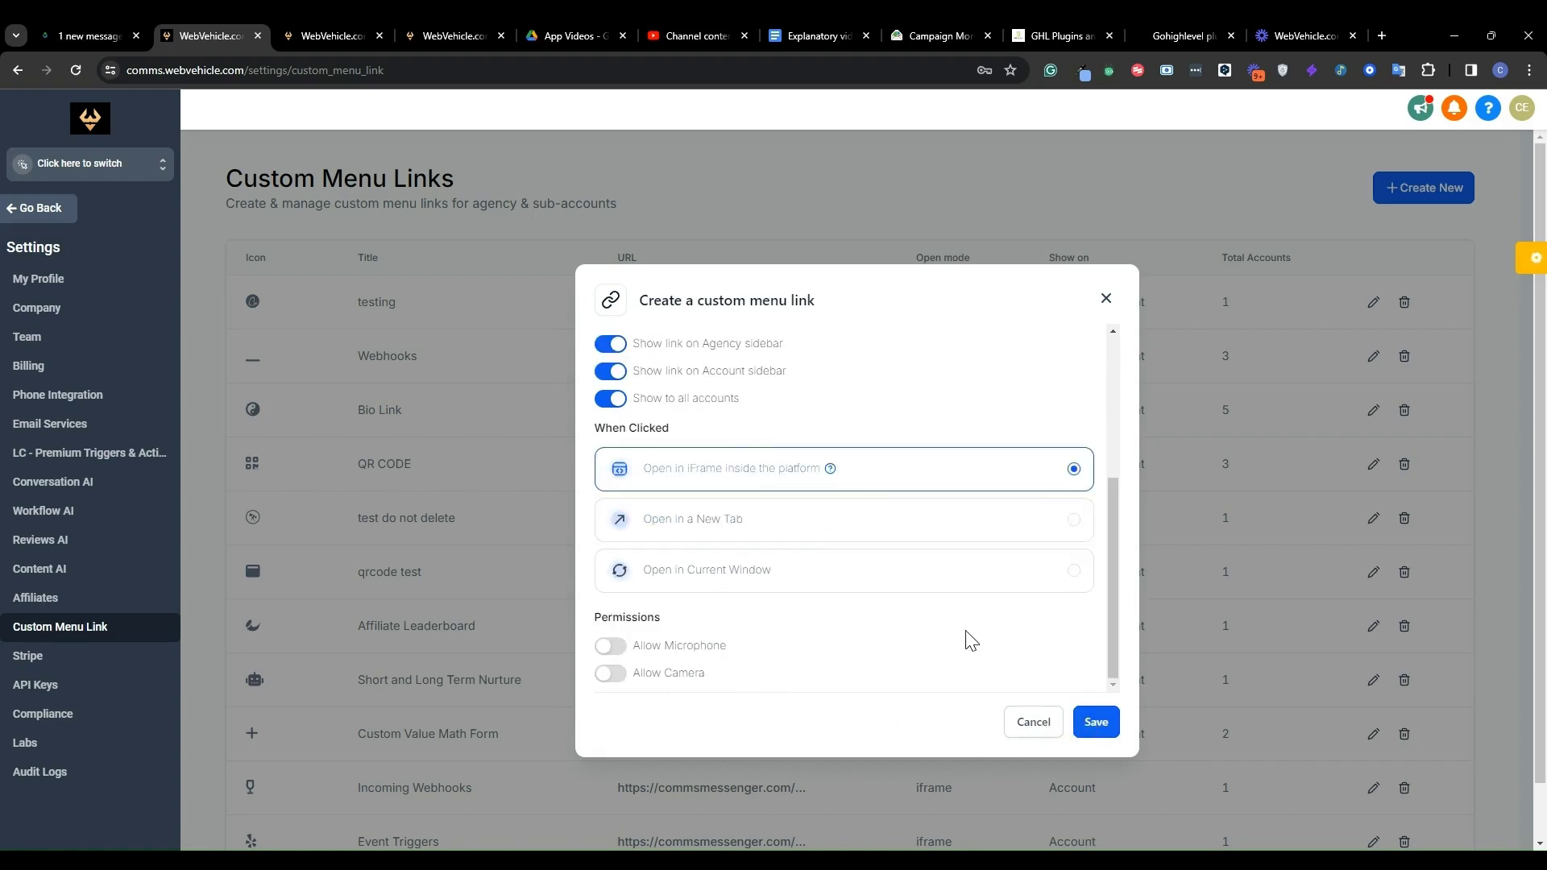
click(1107, 299)
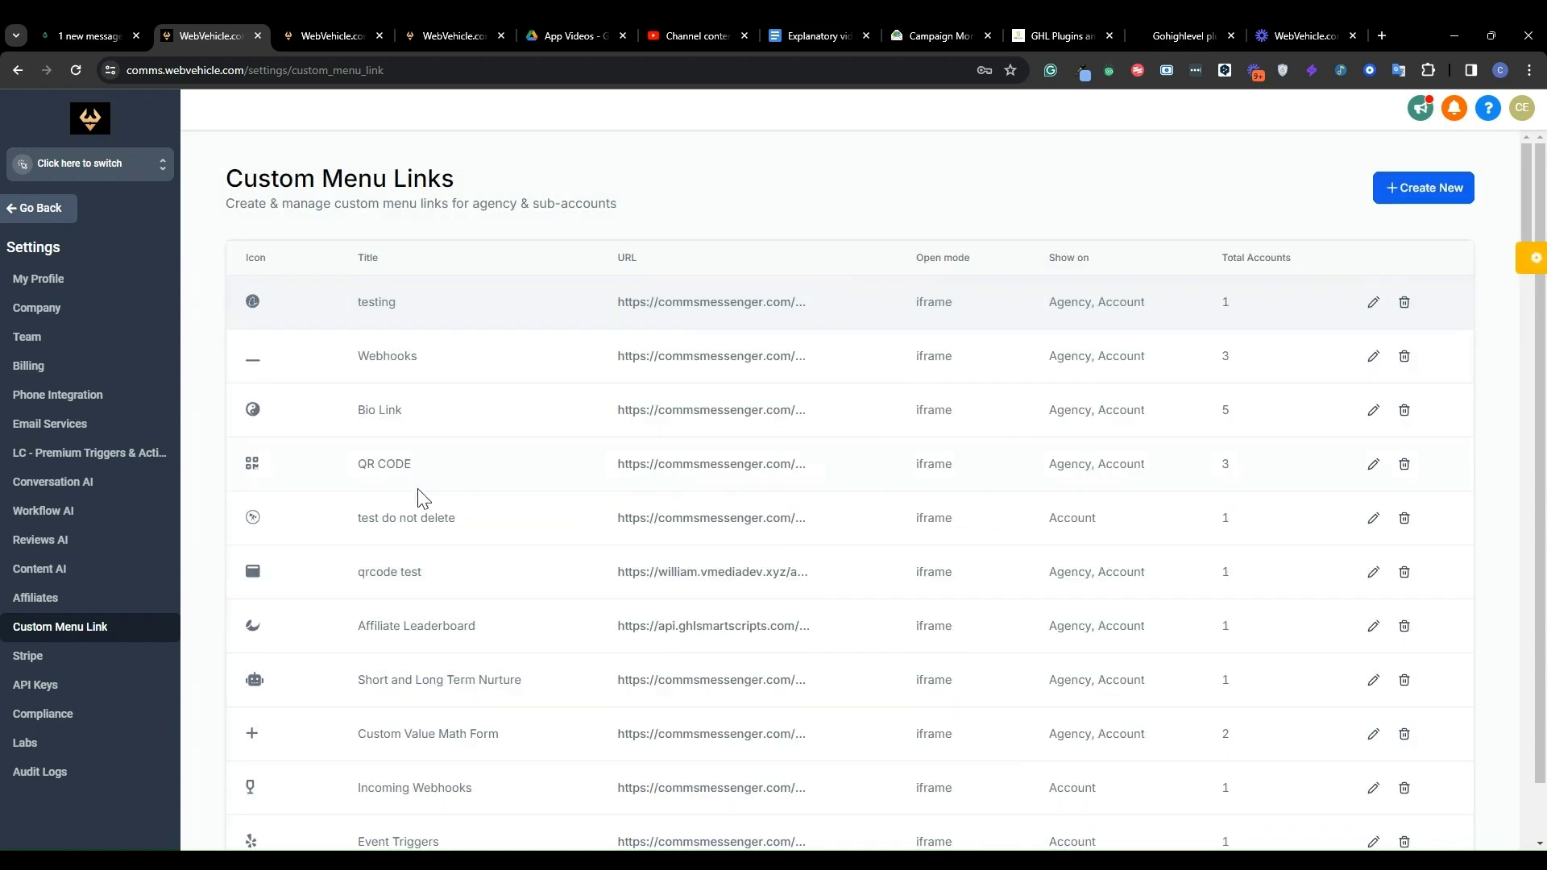
Switch to the GHLPlugins.com sub-account and open its My Apps page
click(93, 173)
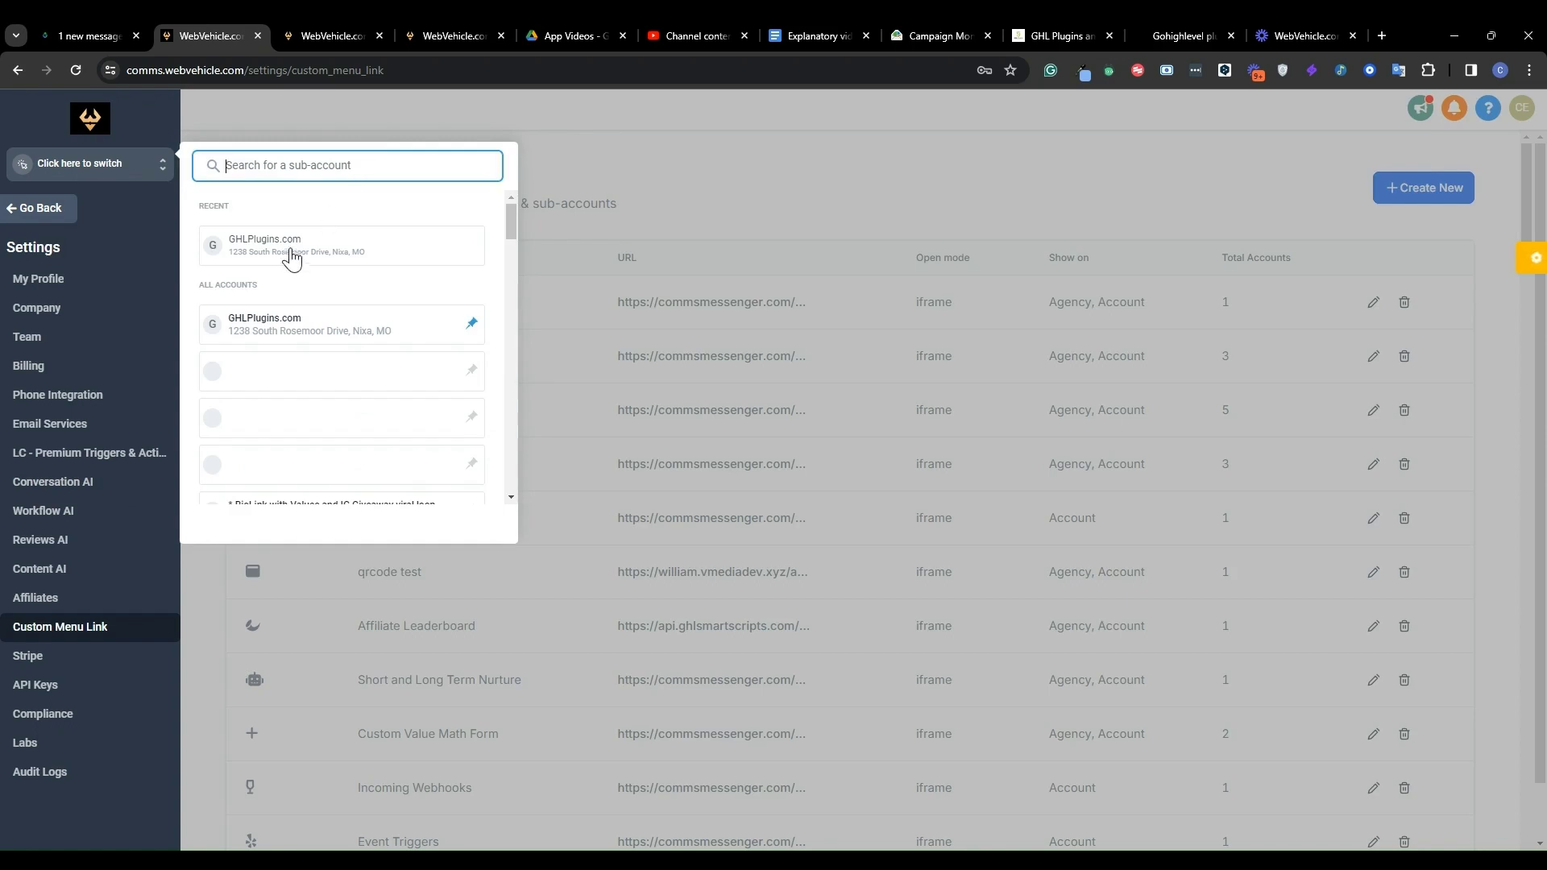
click(290, 249)
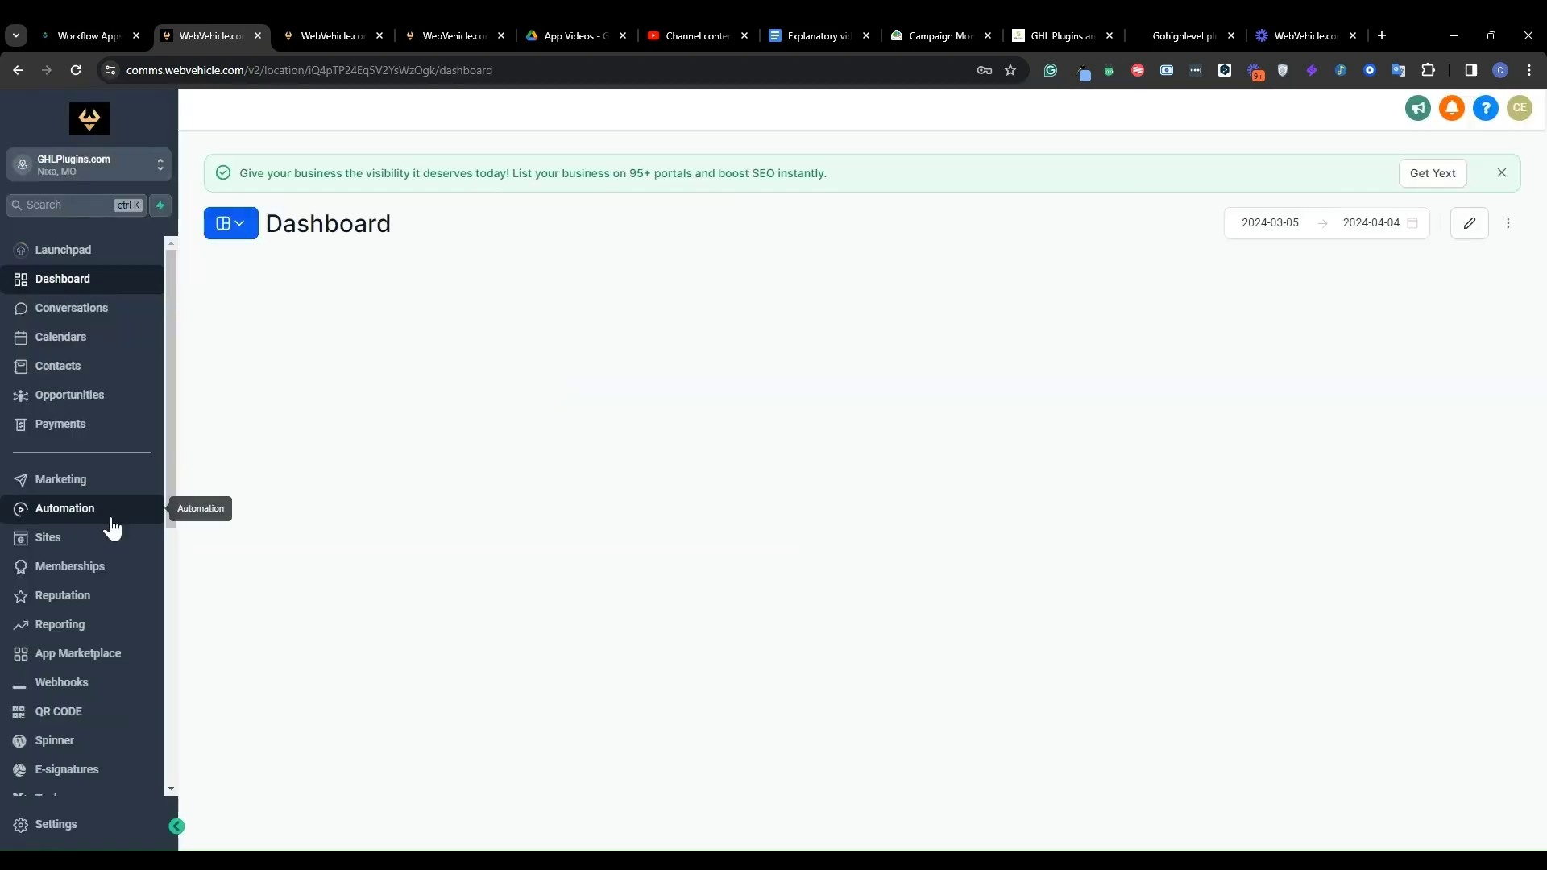
scroll(112, 526, down, 5)
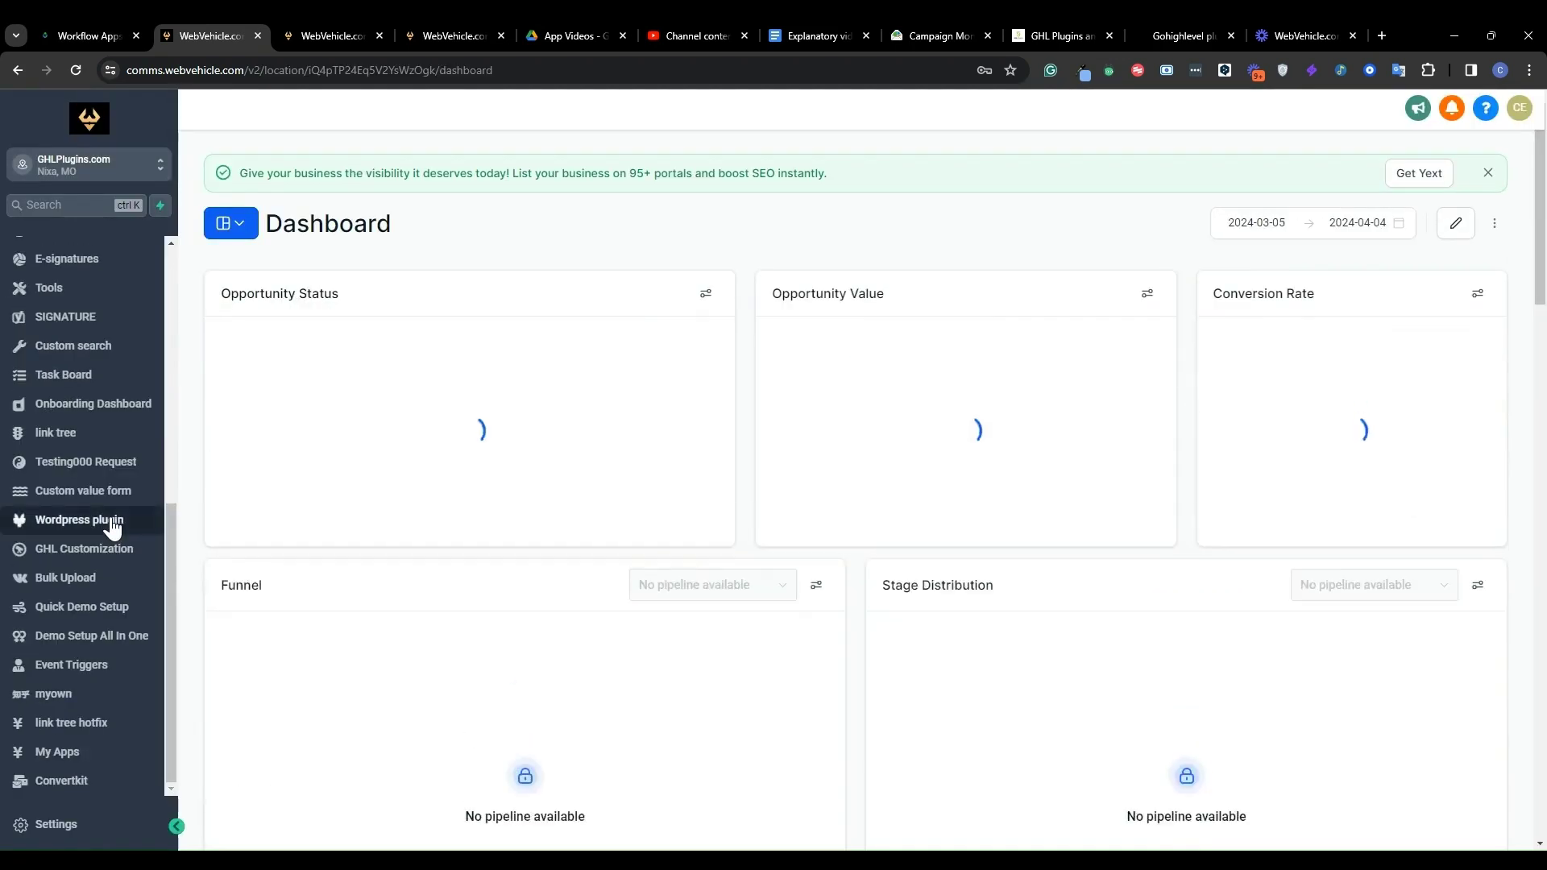
click(52, 753)
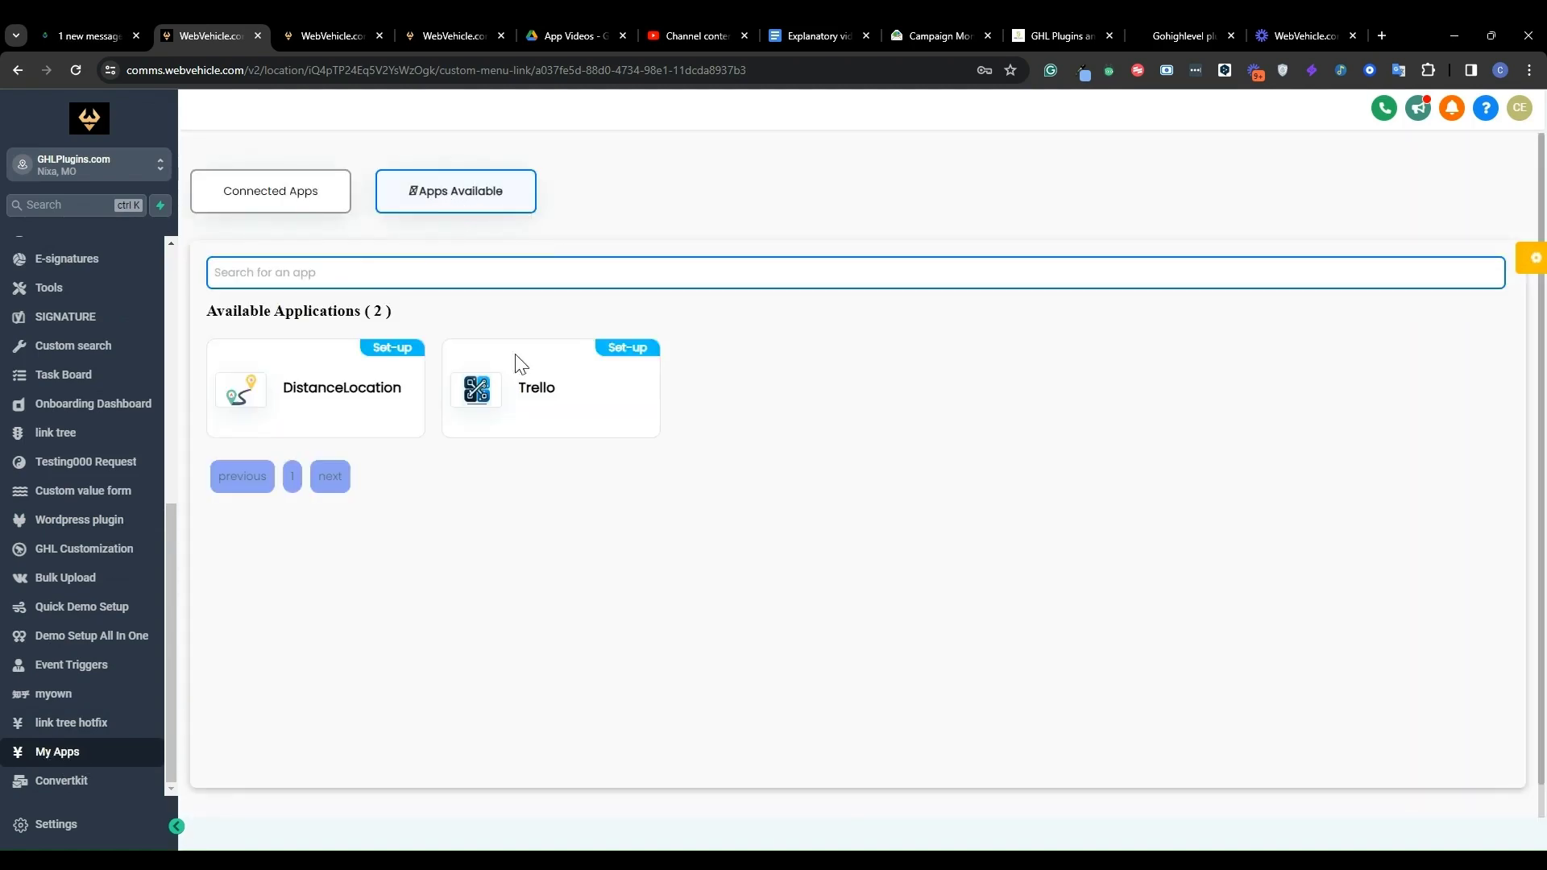
Find Campaign Monitor among the connected apps by searching "camp", and open its setup form for the API key and client ID
click(381, 278)
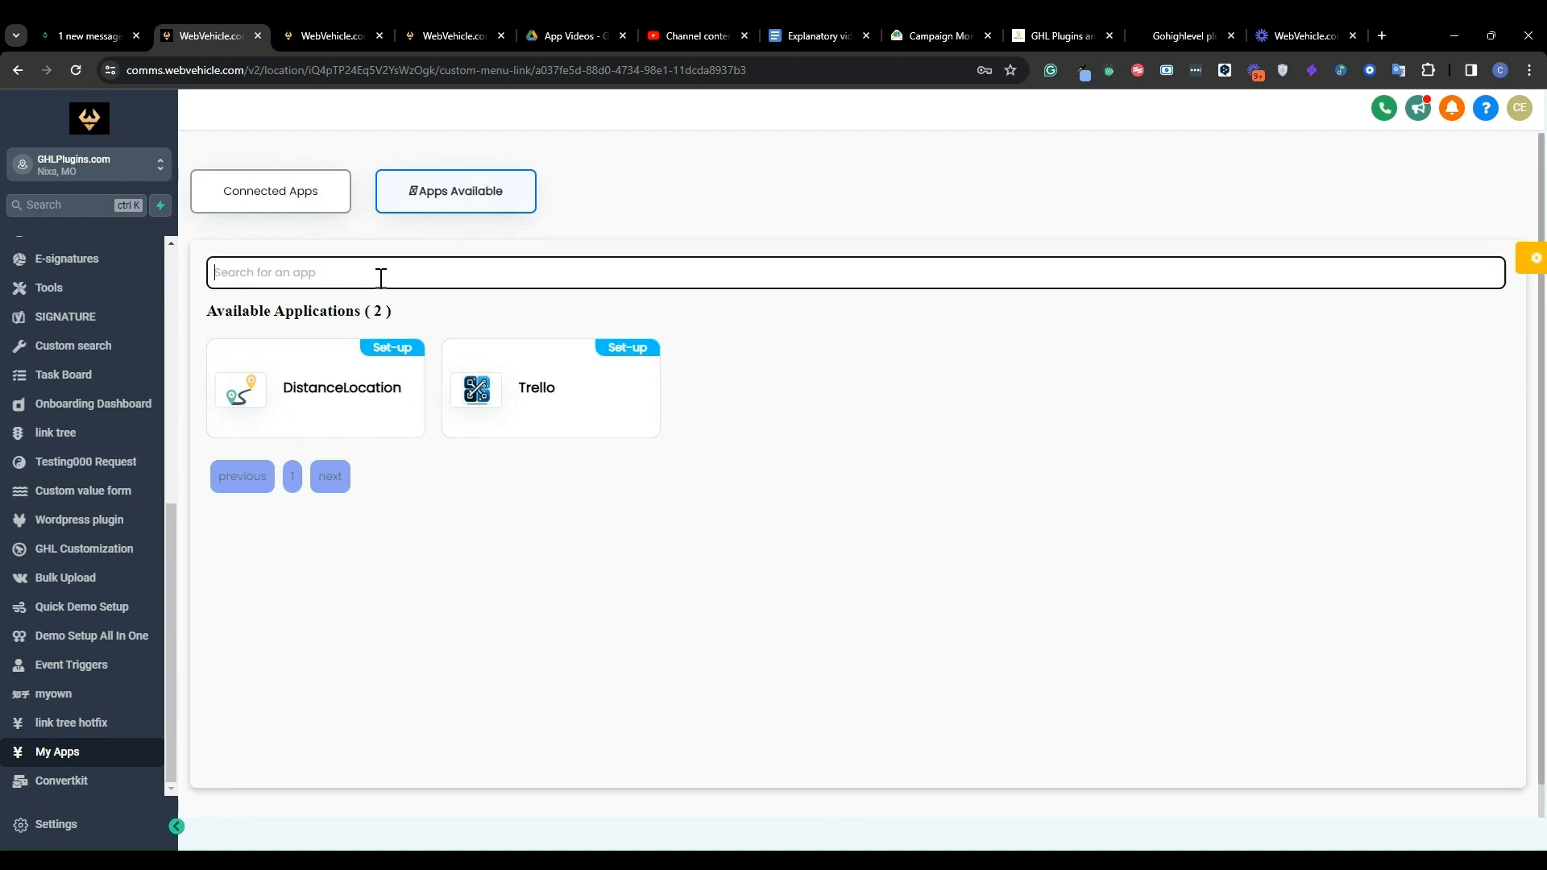
text(camp)
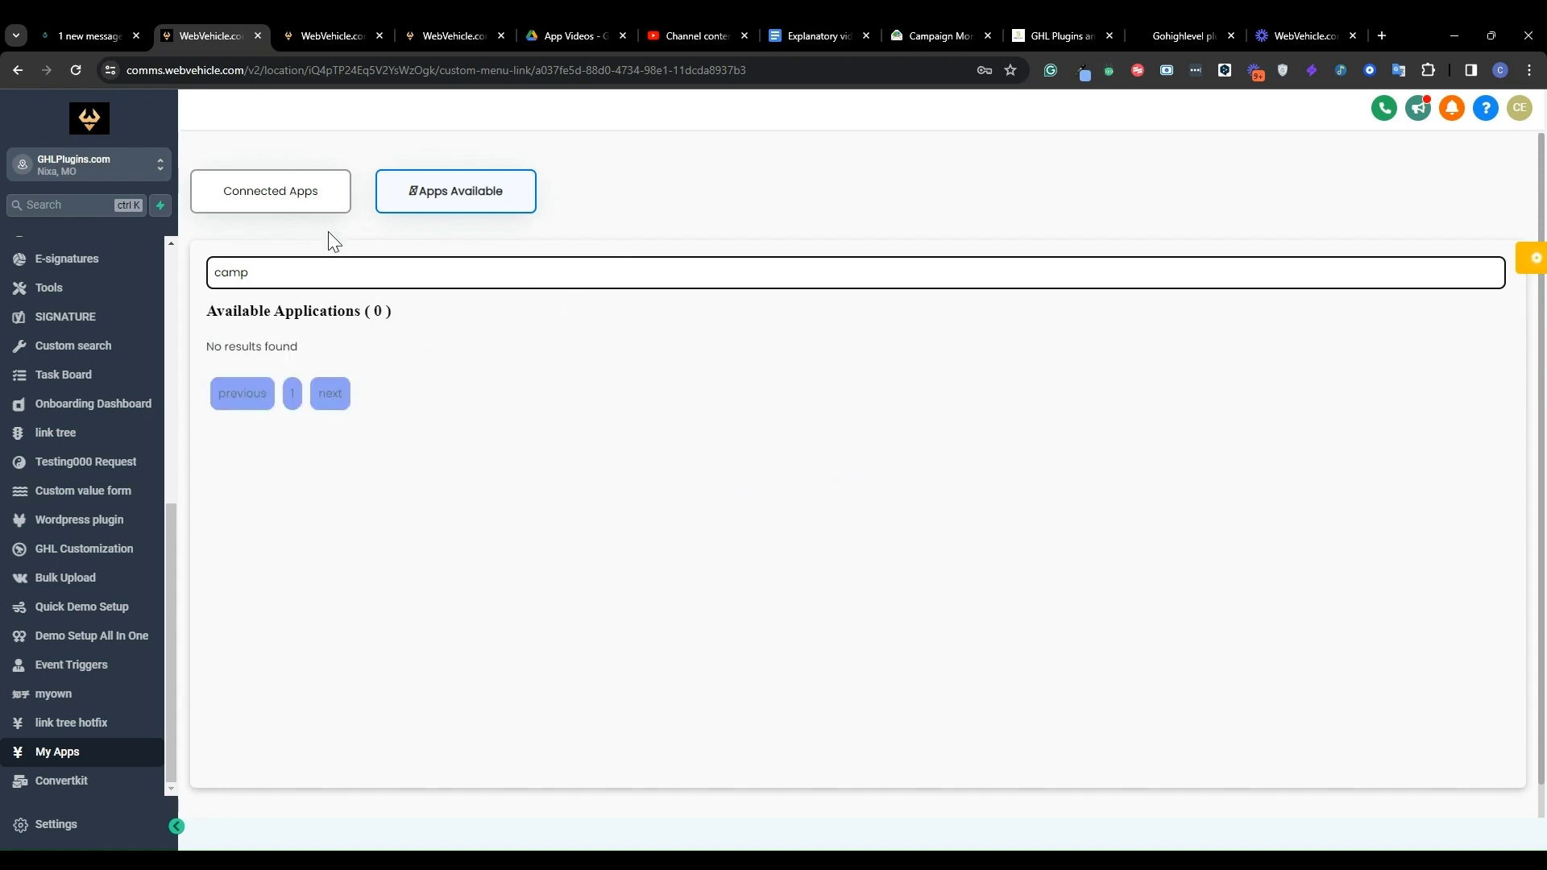
click(273, 198)
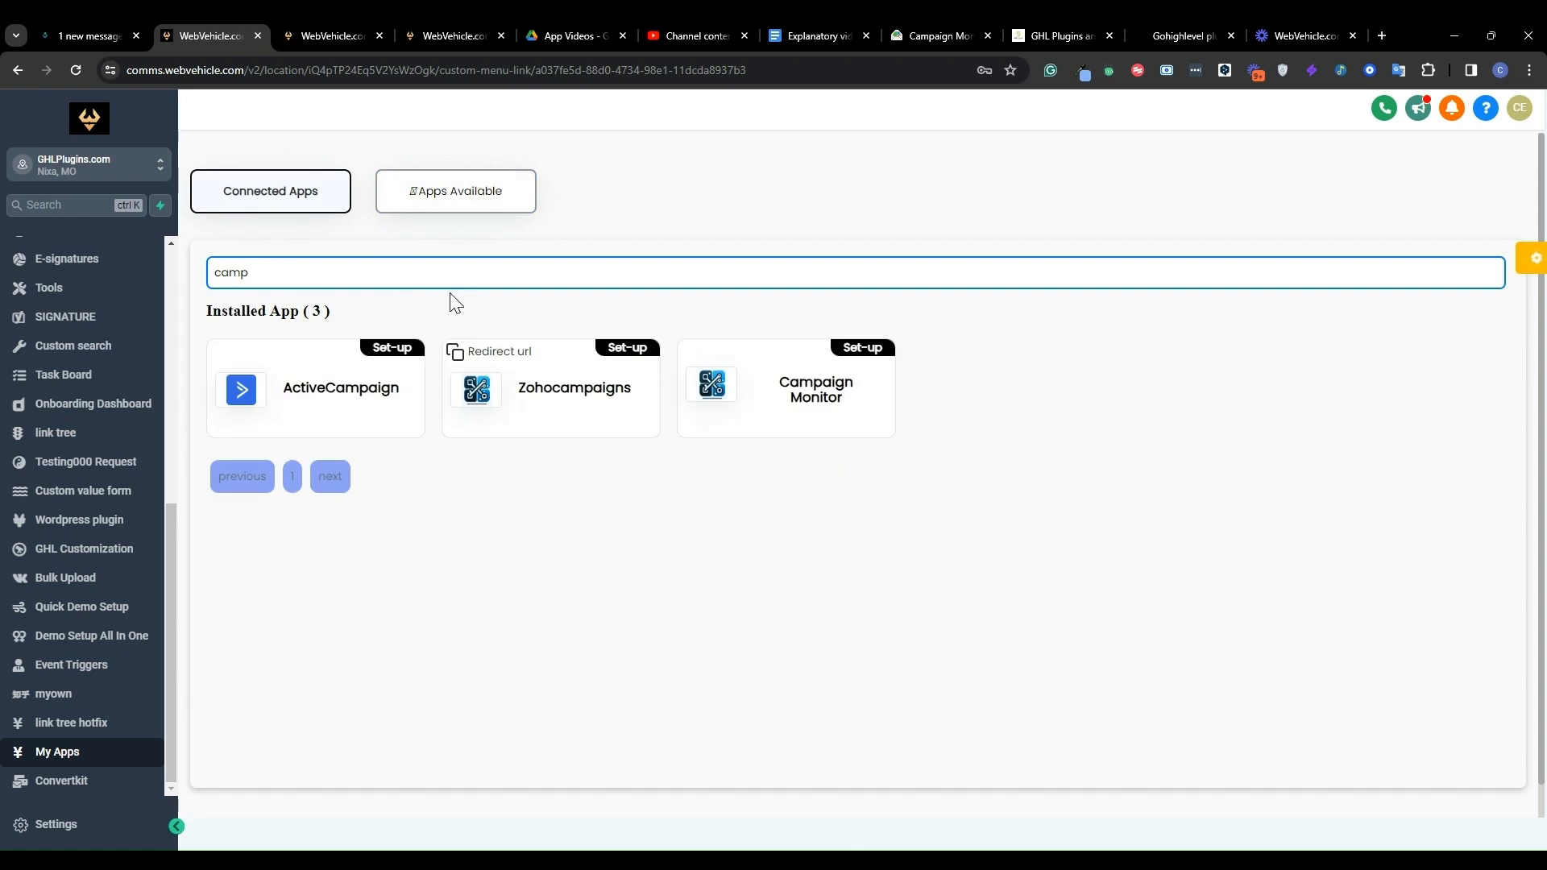
click(804, 408)
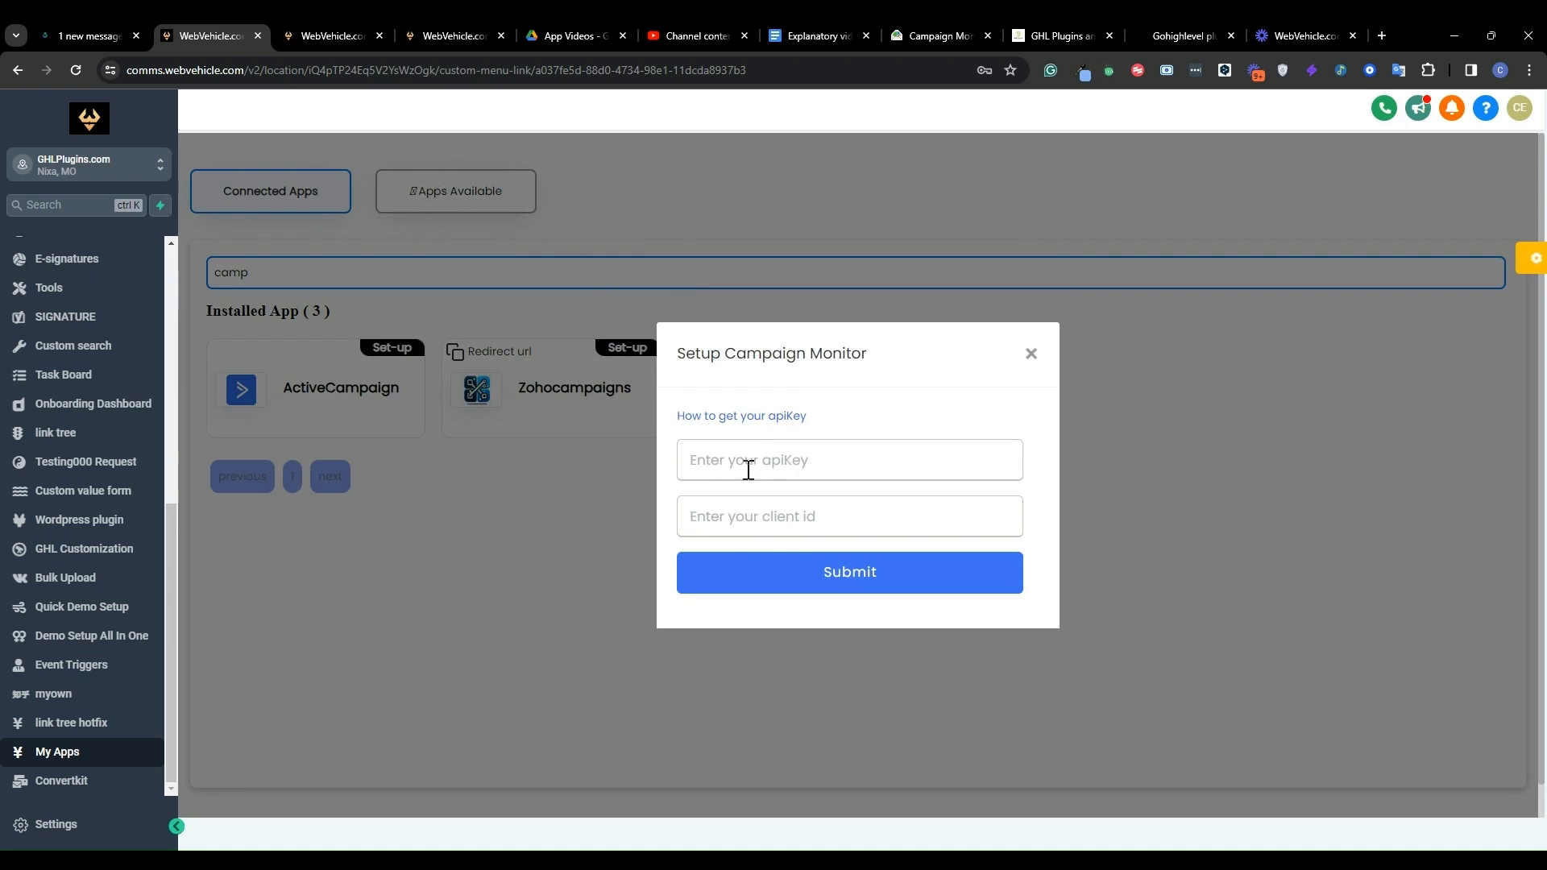
click(715, 456)
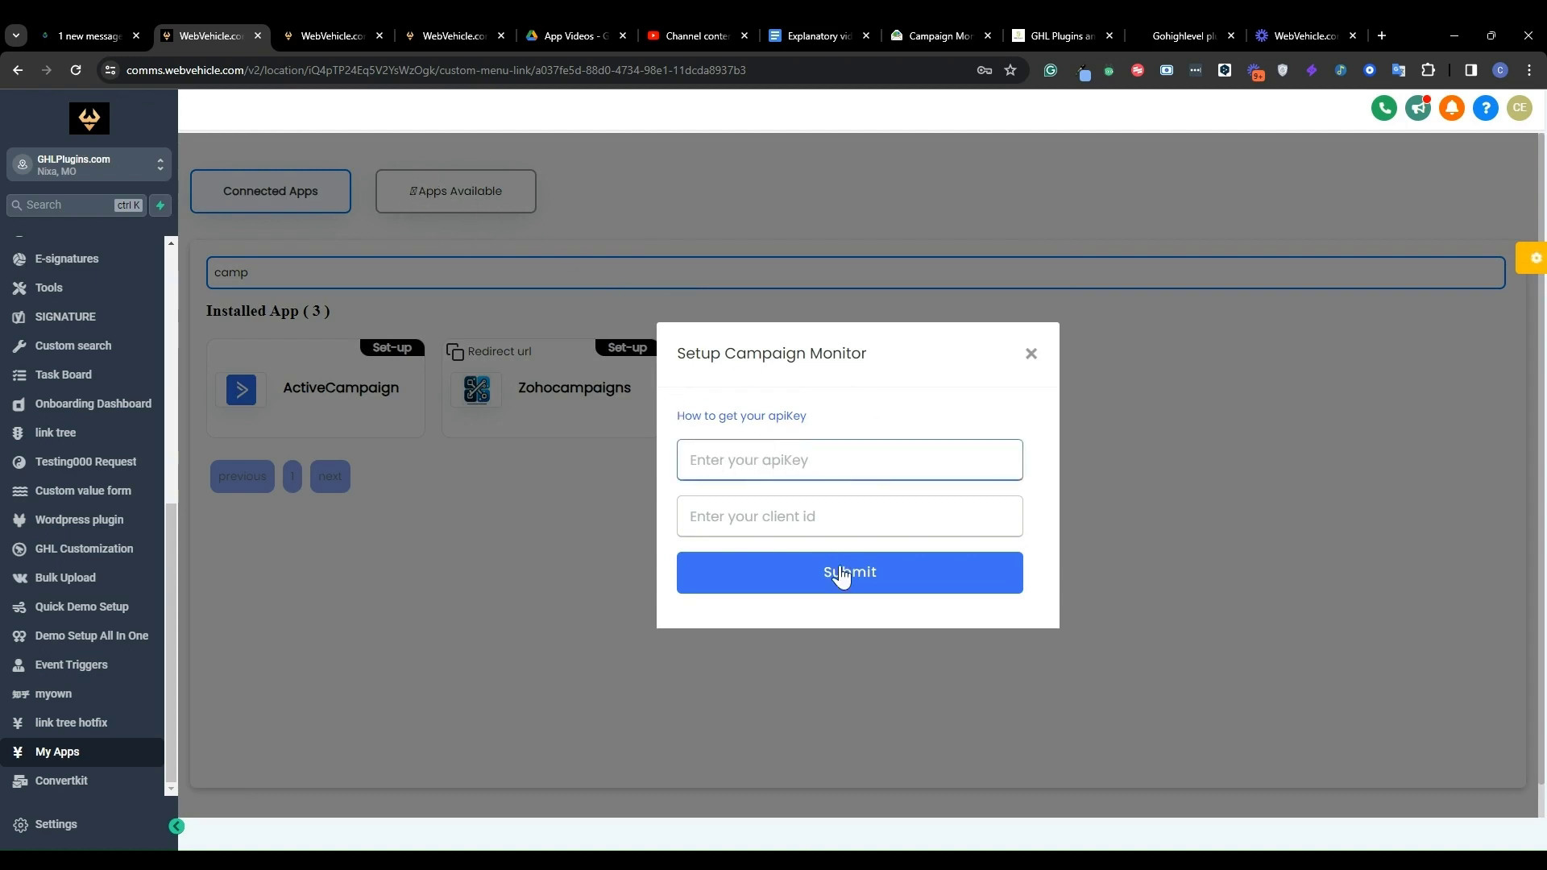
click(753, 516)
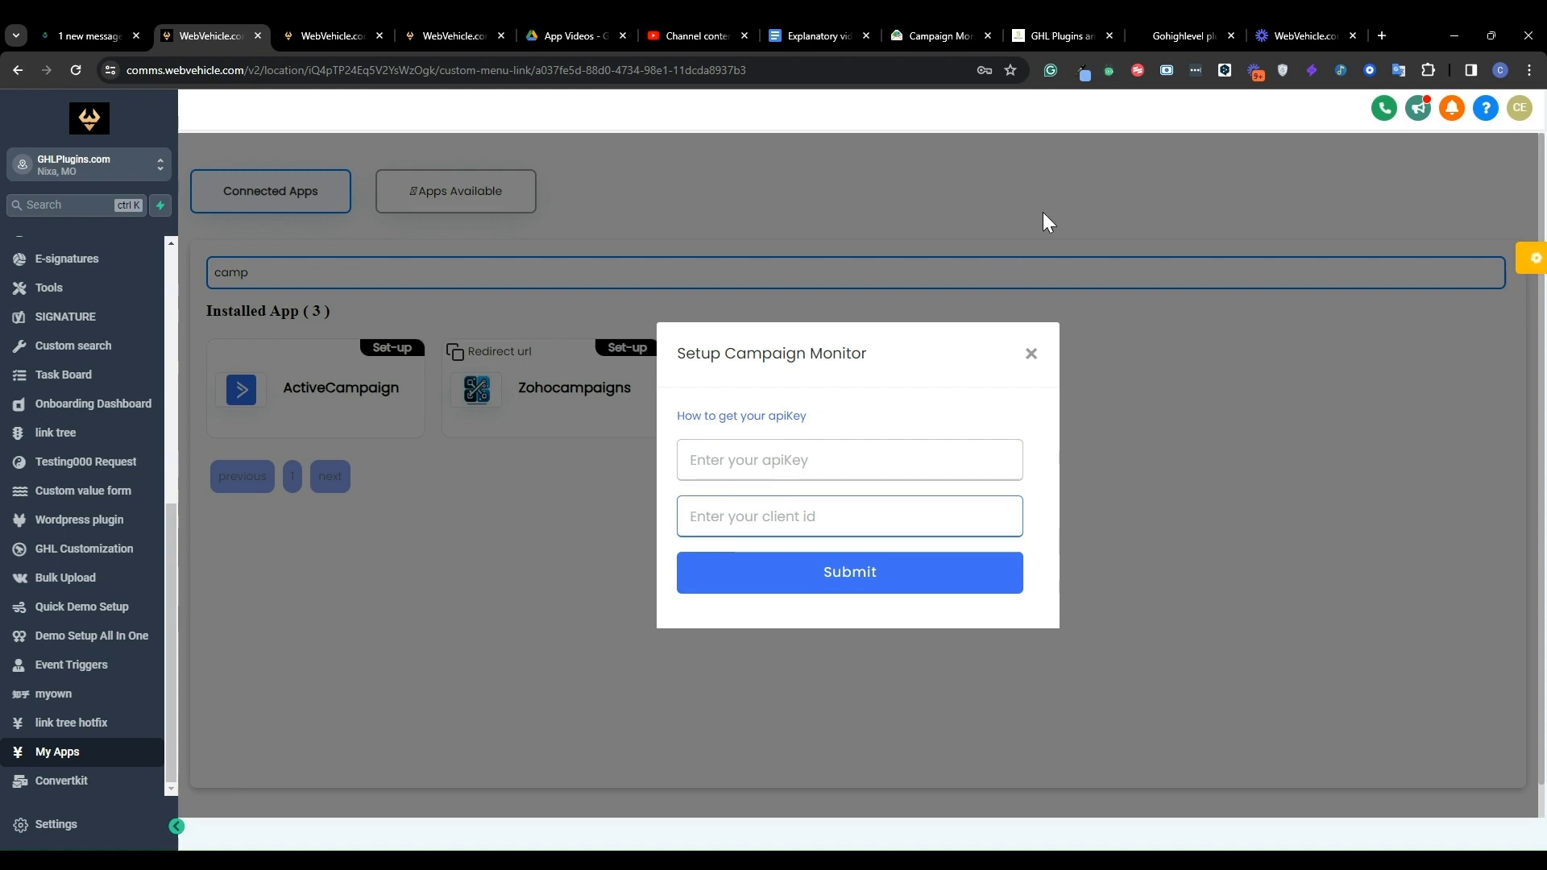
Switch to Campaign Monitor and open its account overview page
click(916, 29)
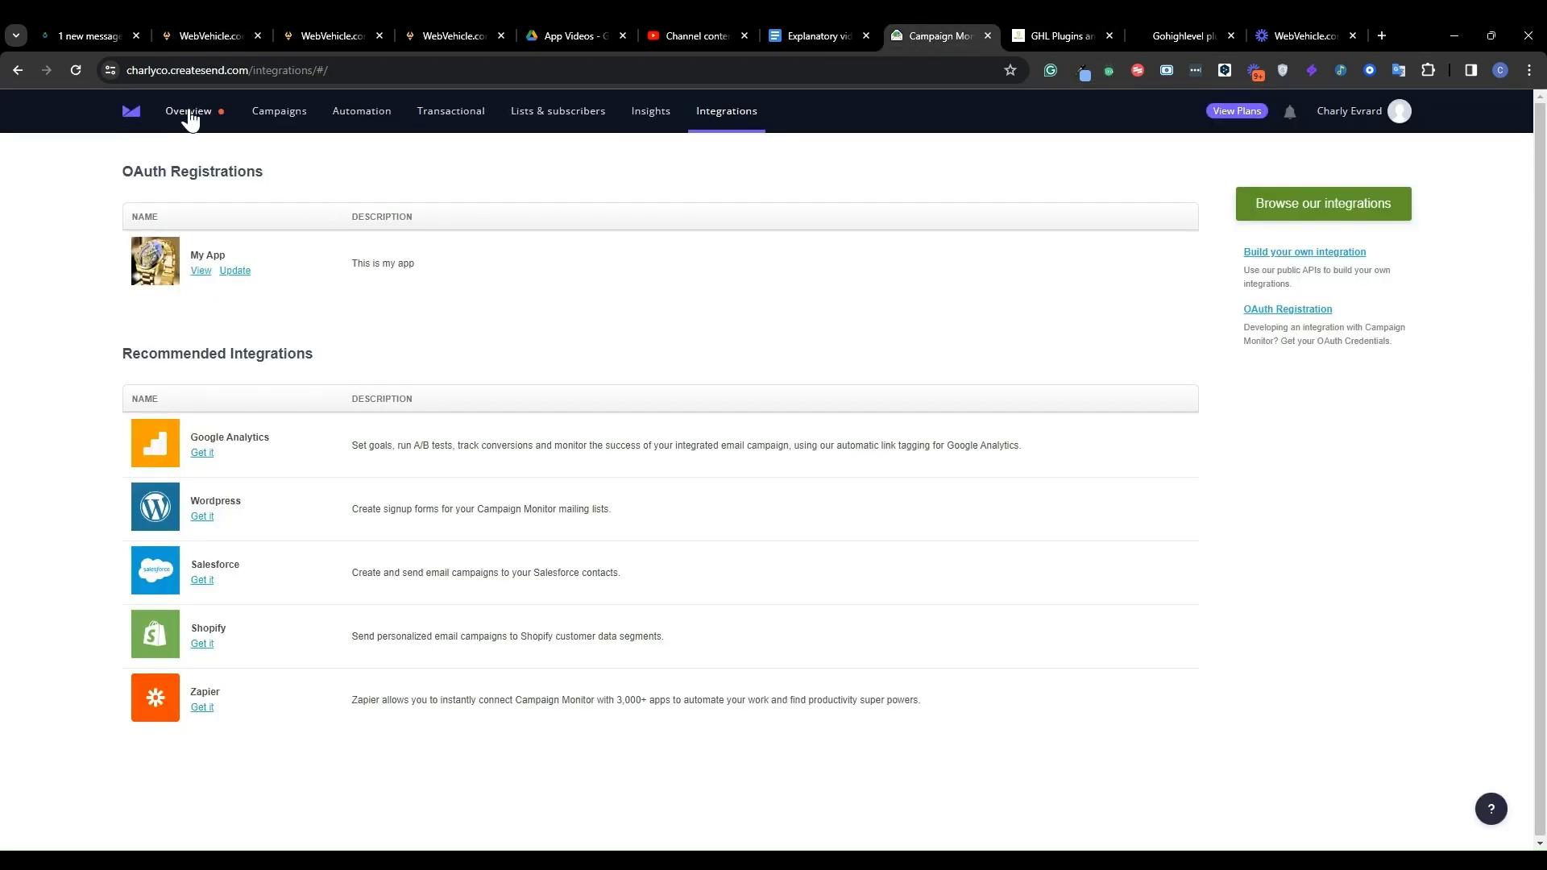
click(132, 117)
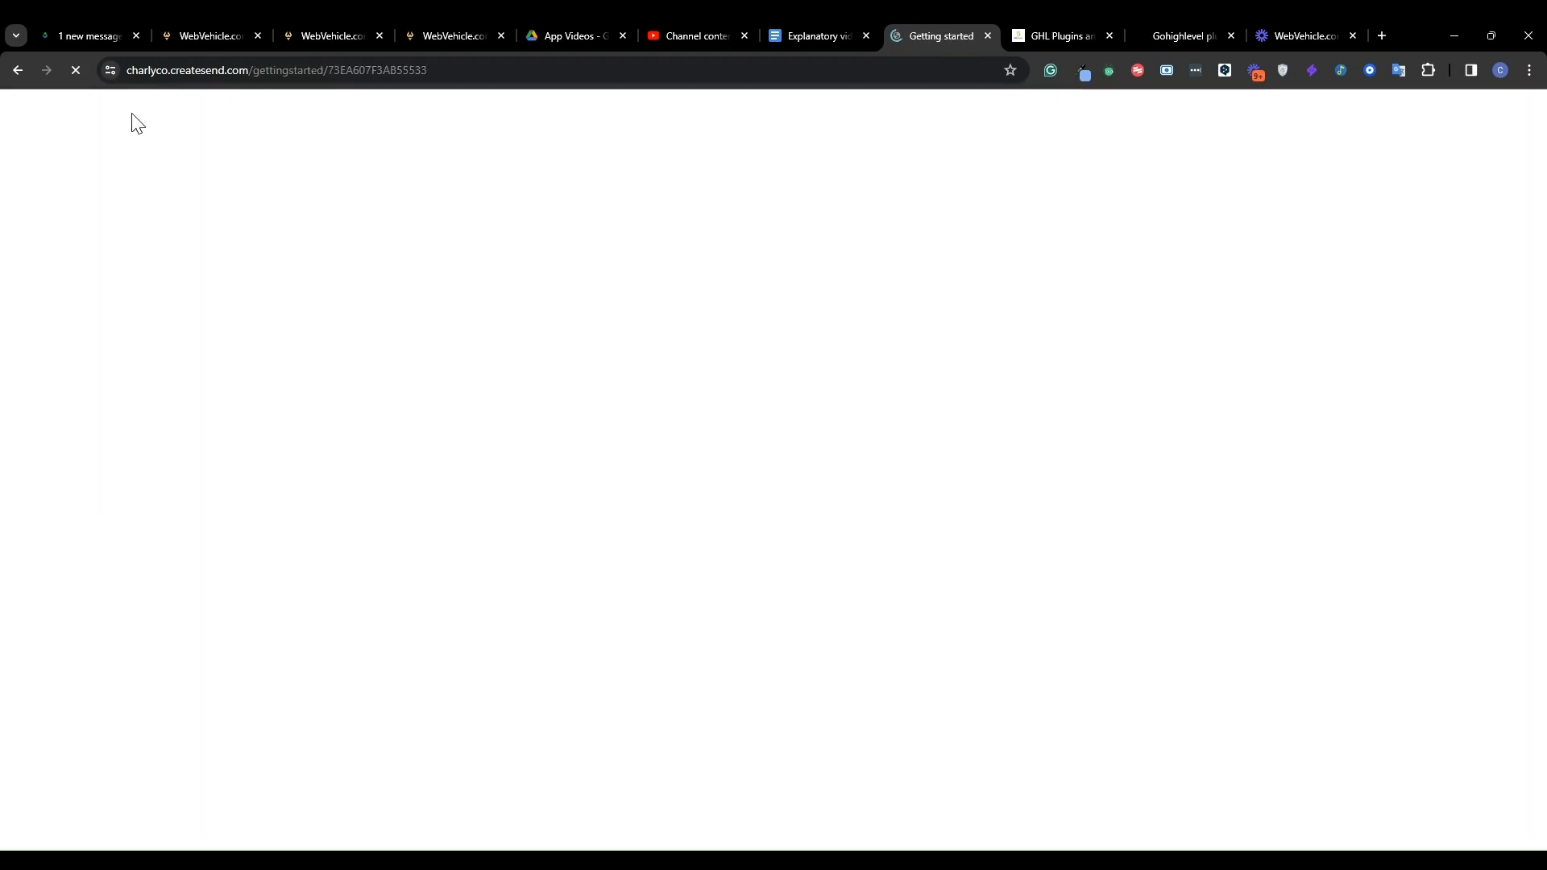
click(131, 116)
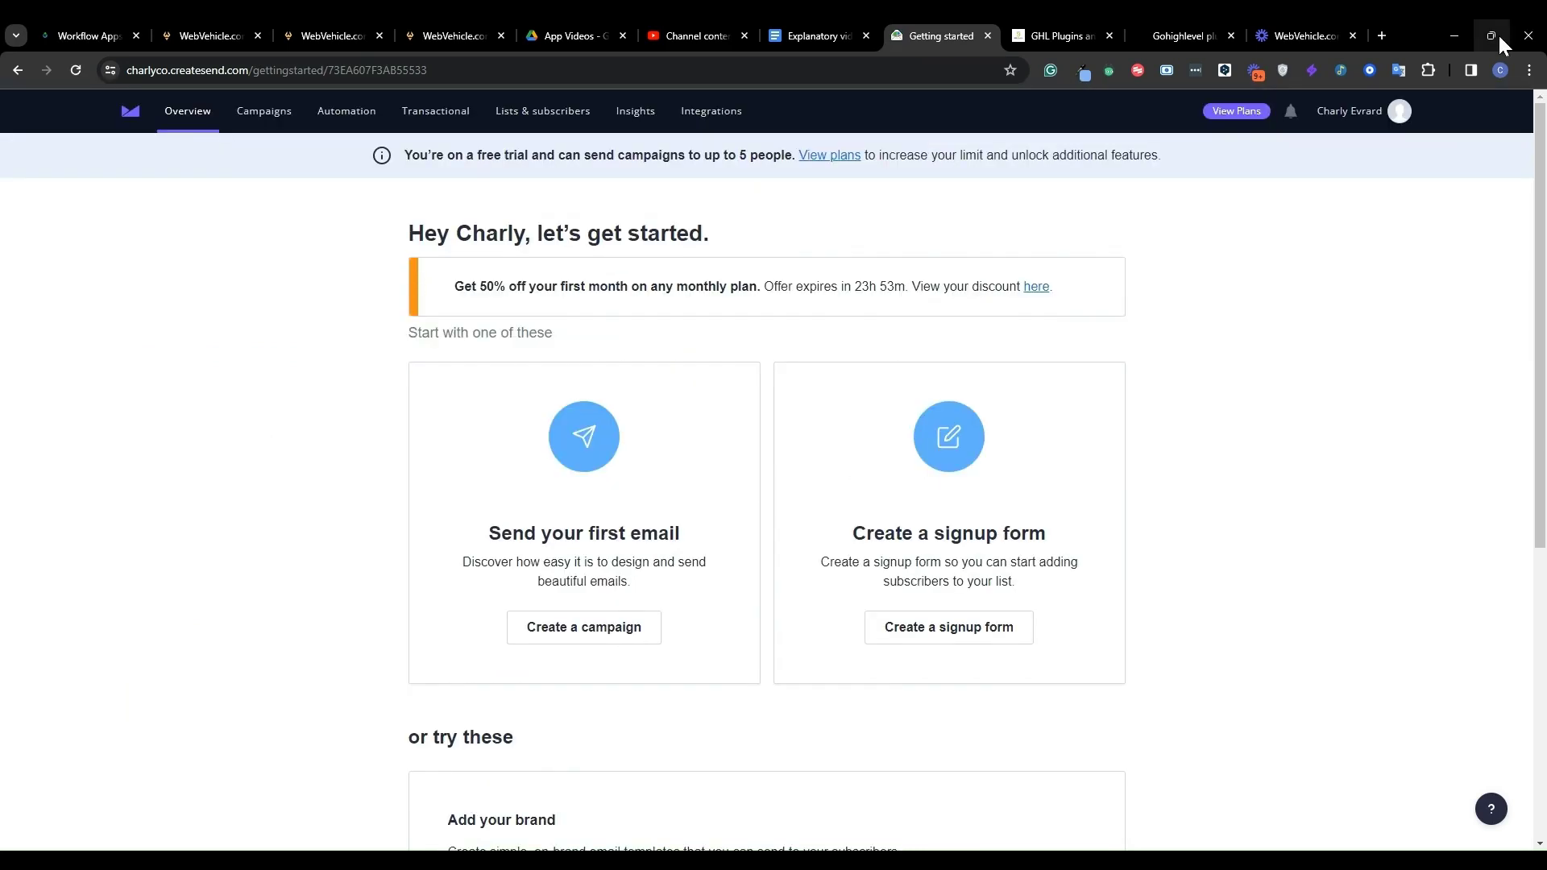
Open the API keys page in the account settings and reveal the API key by entering the account password
click(1400, 111)
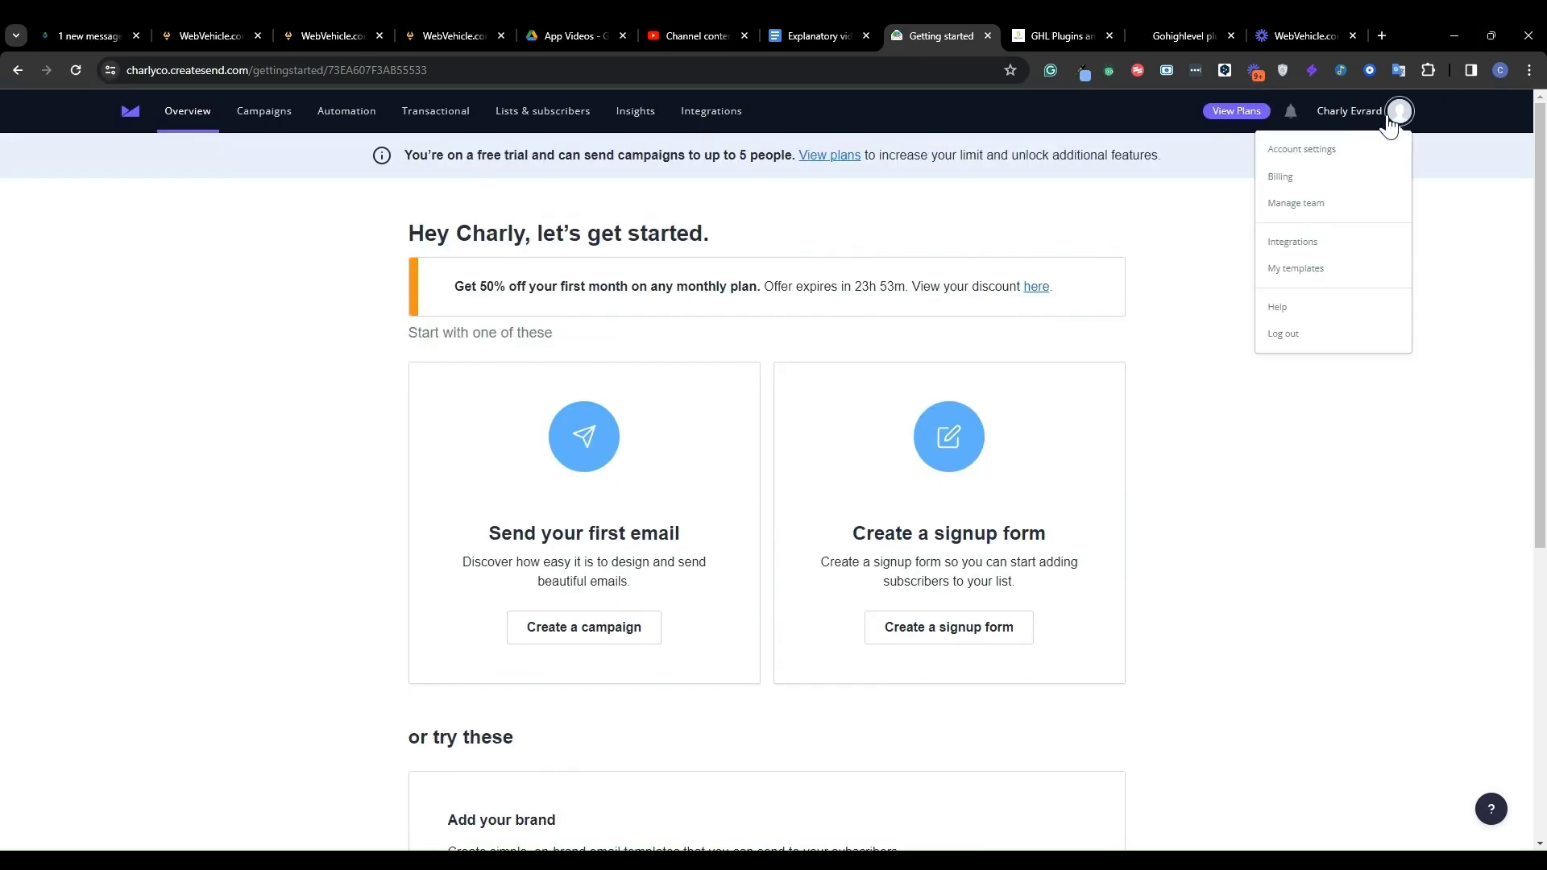
click(1293, 161)
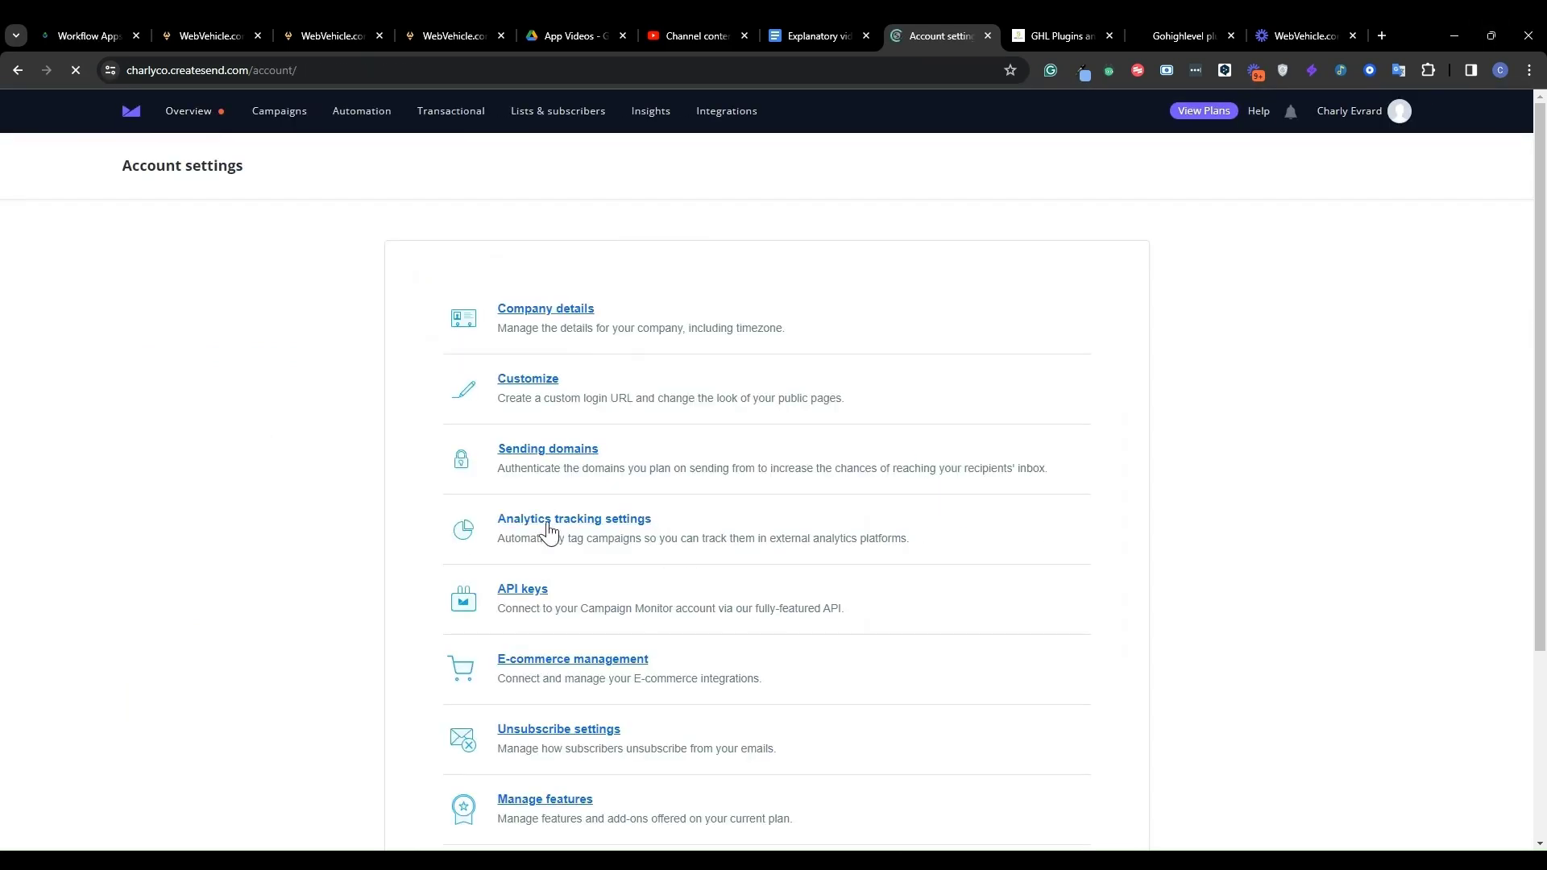
click(520, 597)
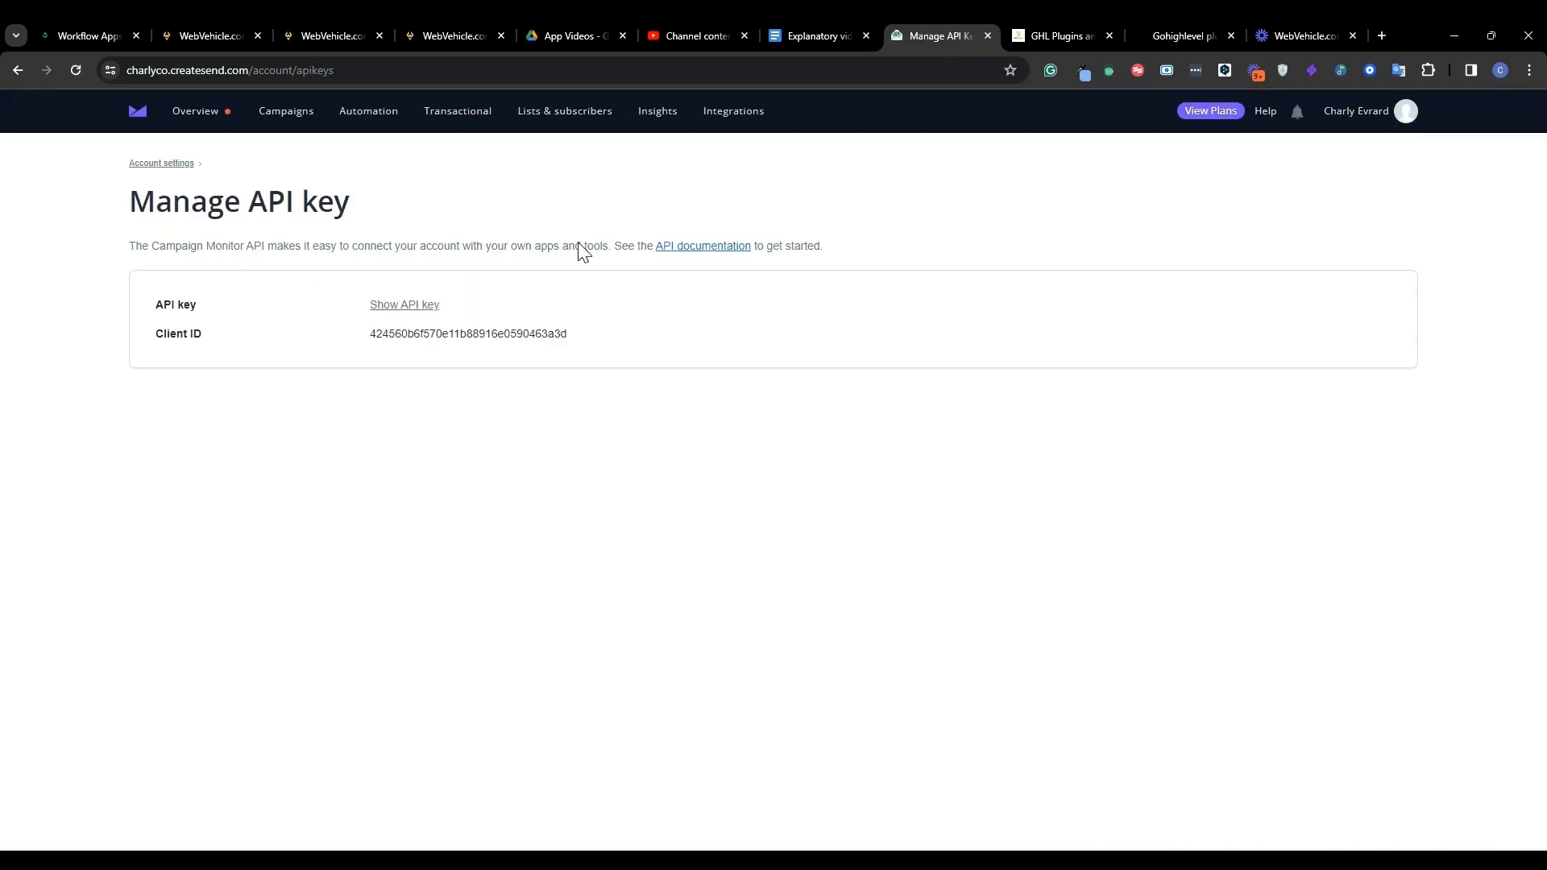
click(404, 306)
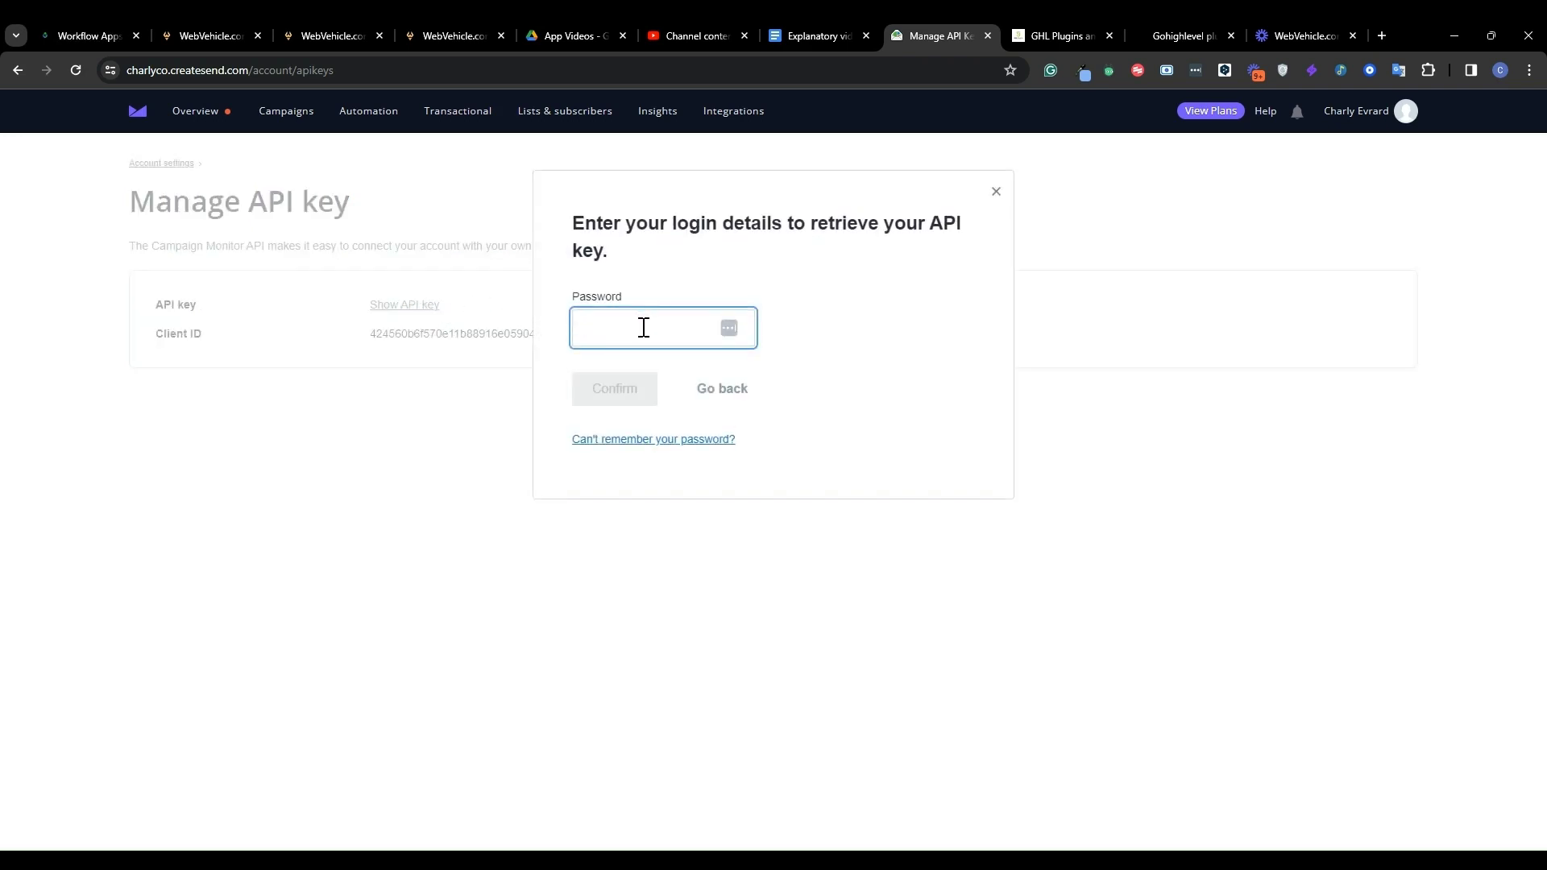
text(•)
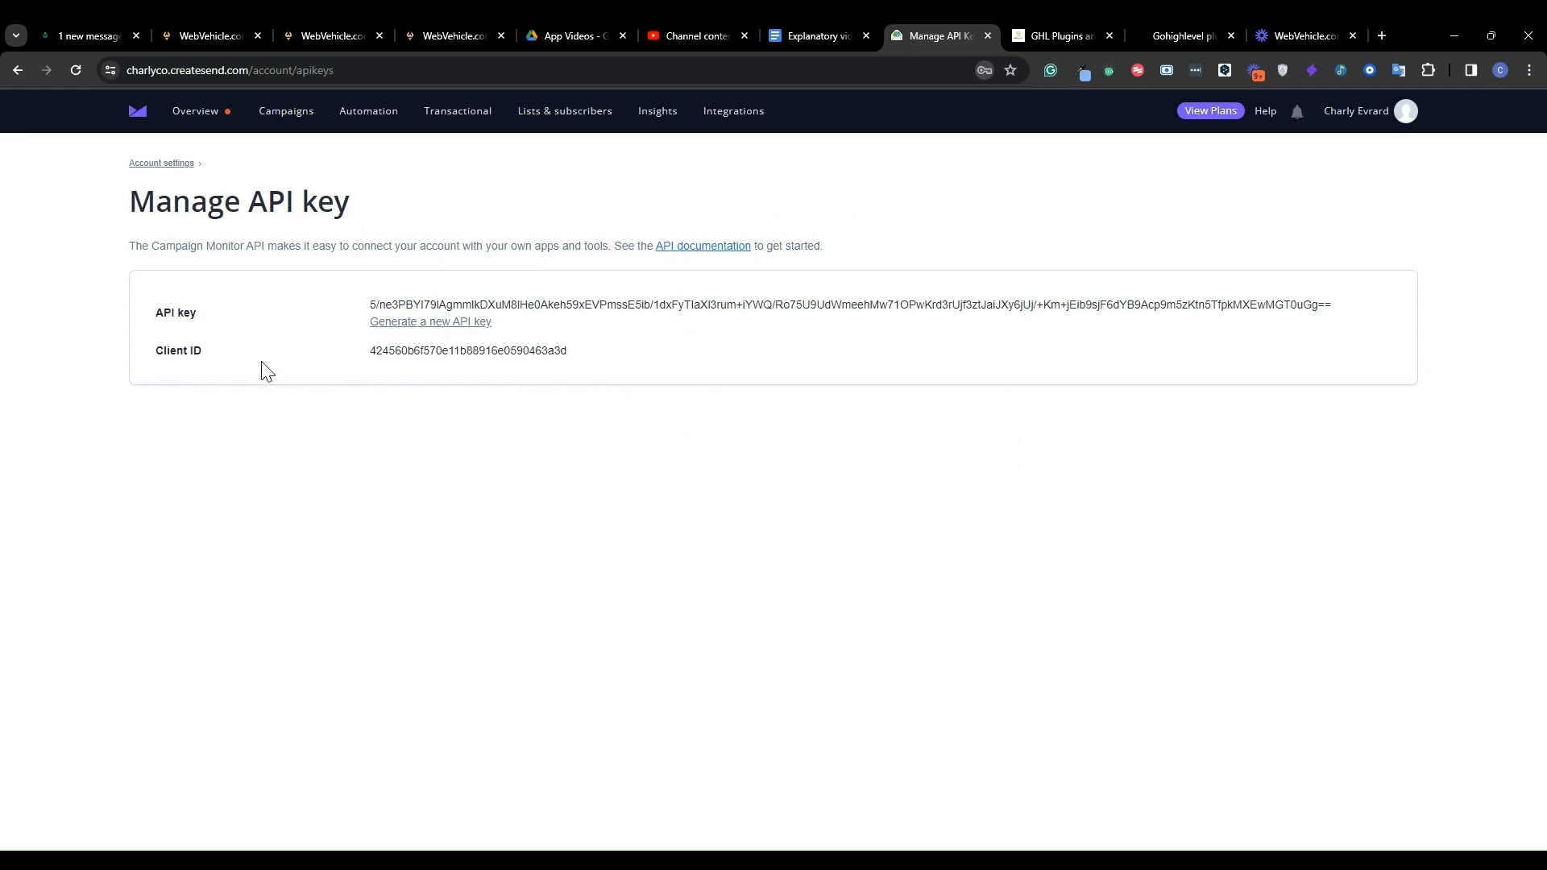
Switch to the Campaign Monitor workflow in the WebVehicle workflow builder
click(316, 36)
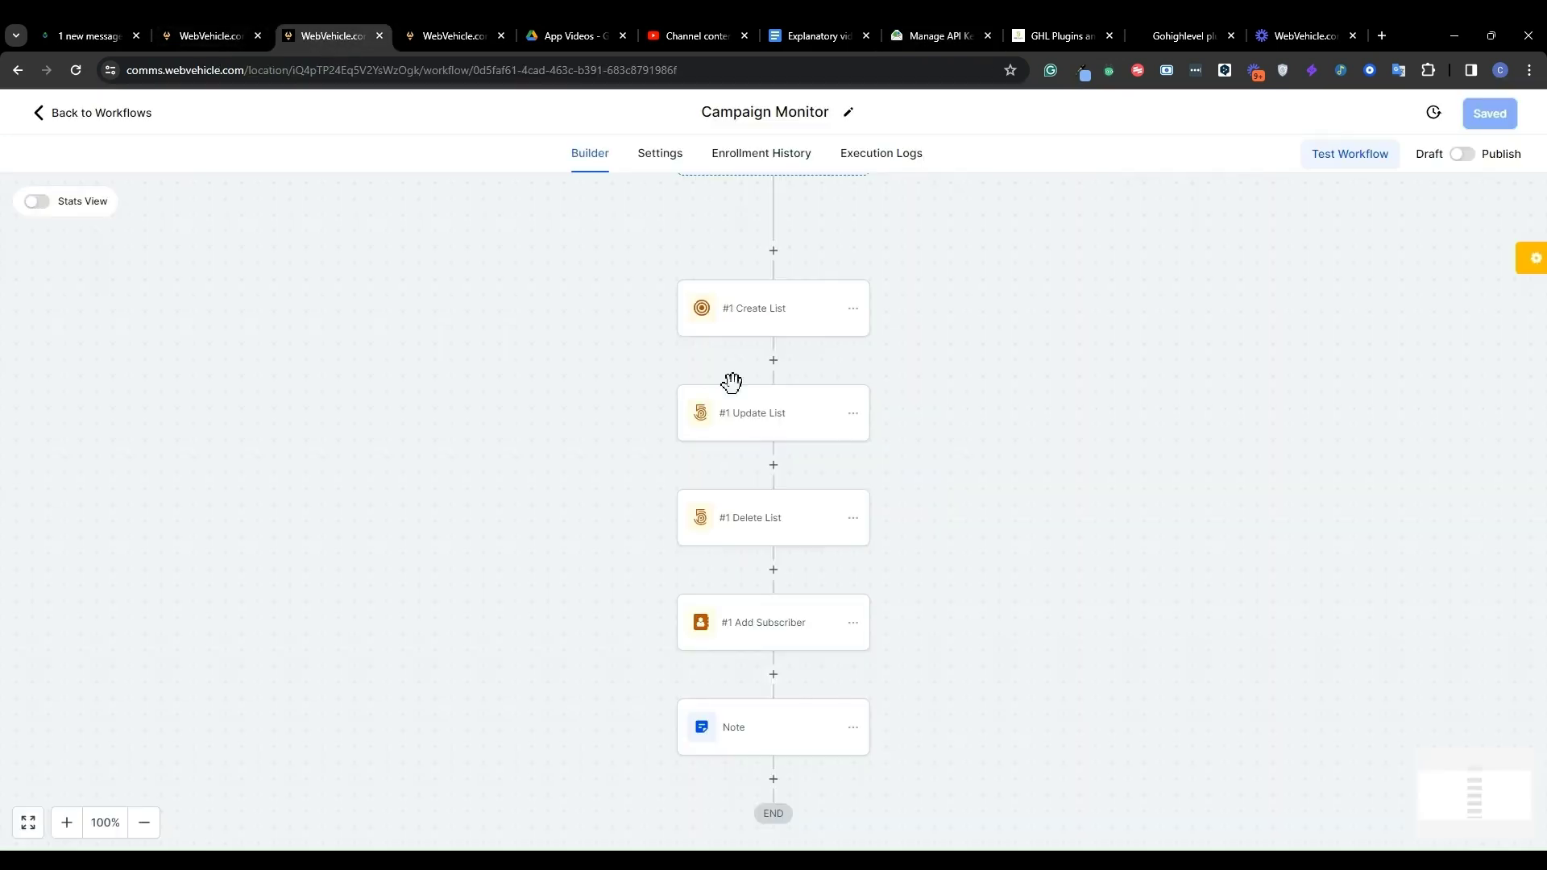
click(211, 36)
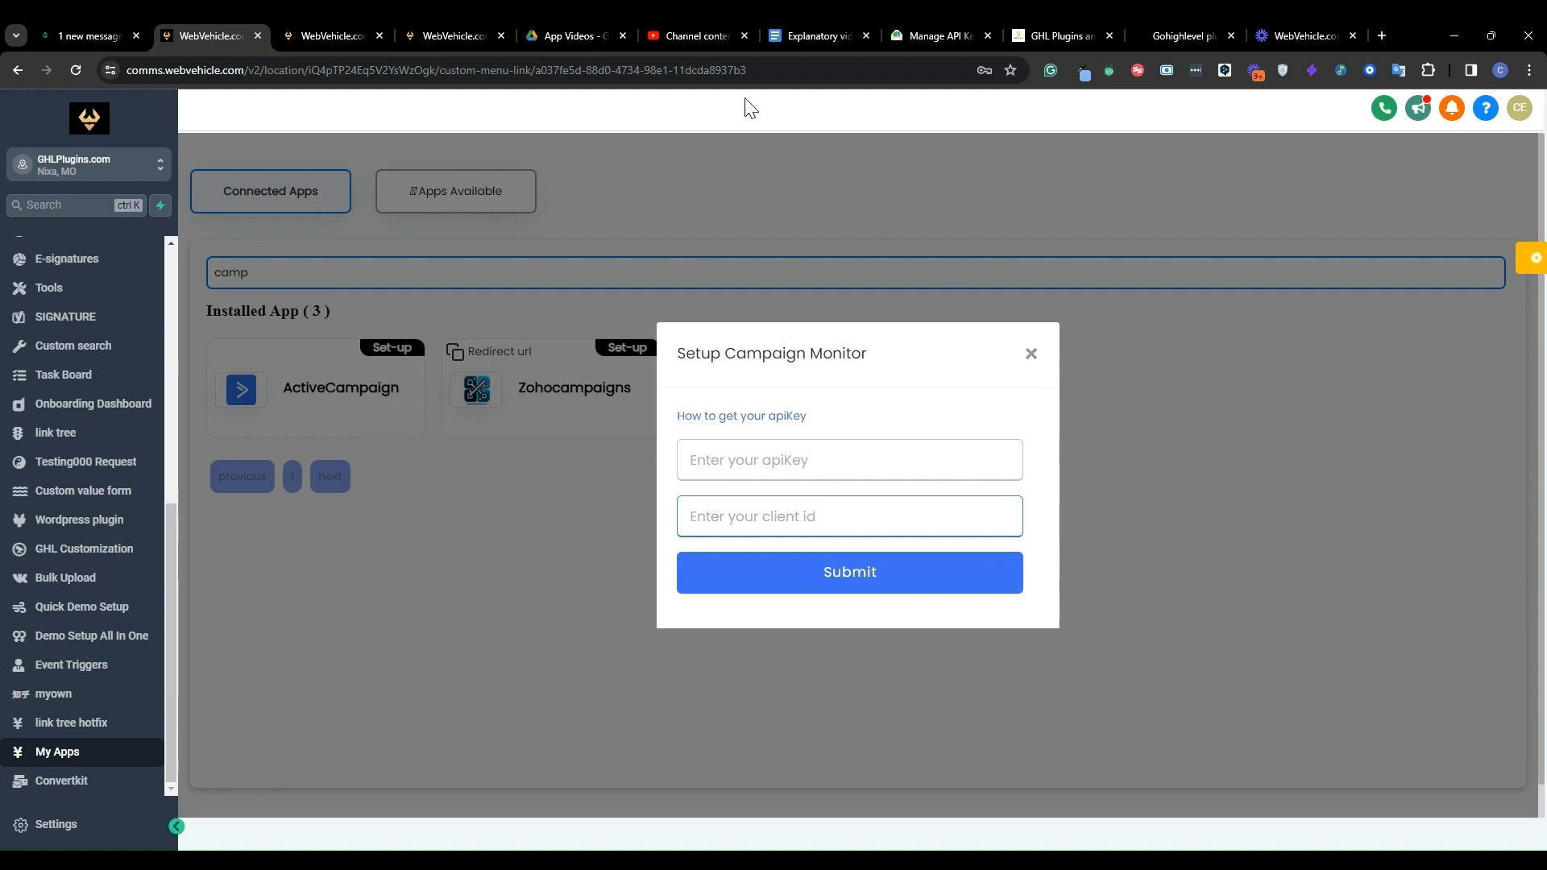
click(356, 26)
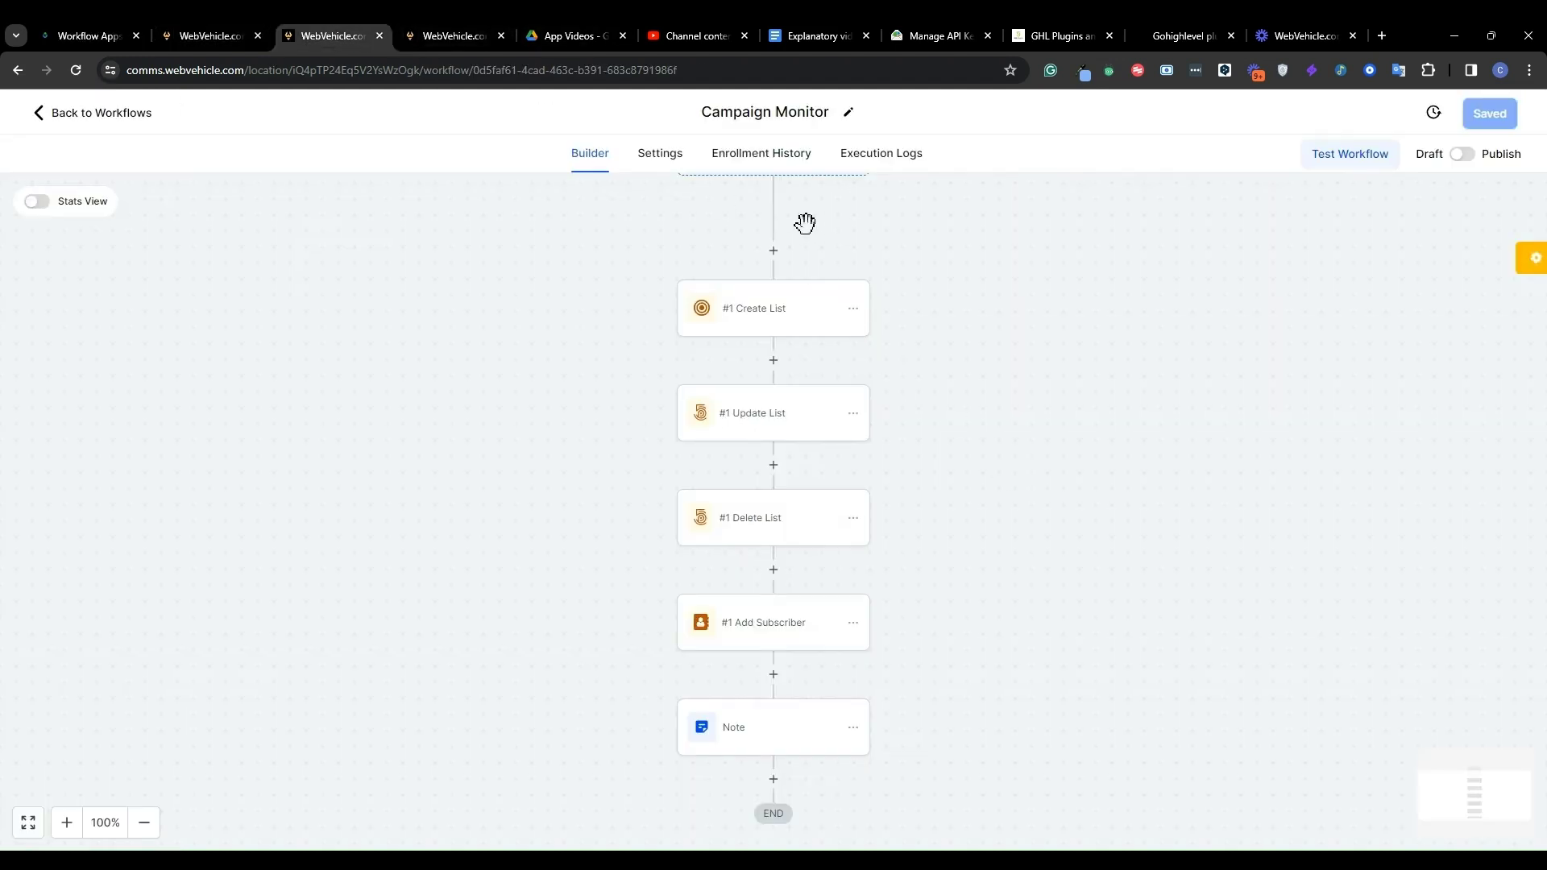
Examine the triggers available for a new workflow trigger, and close the list without adding one
scroll(886, 320, up, 1)
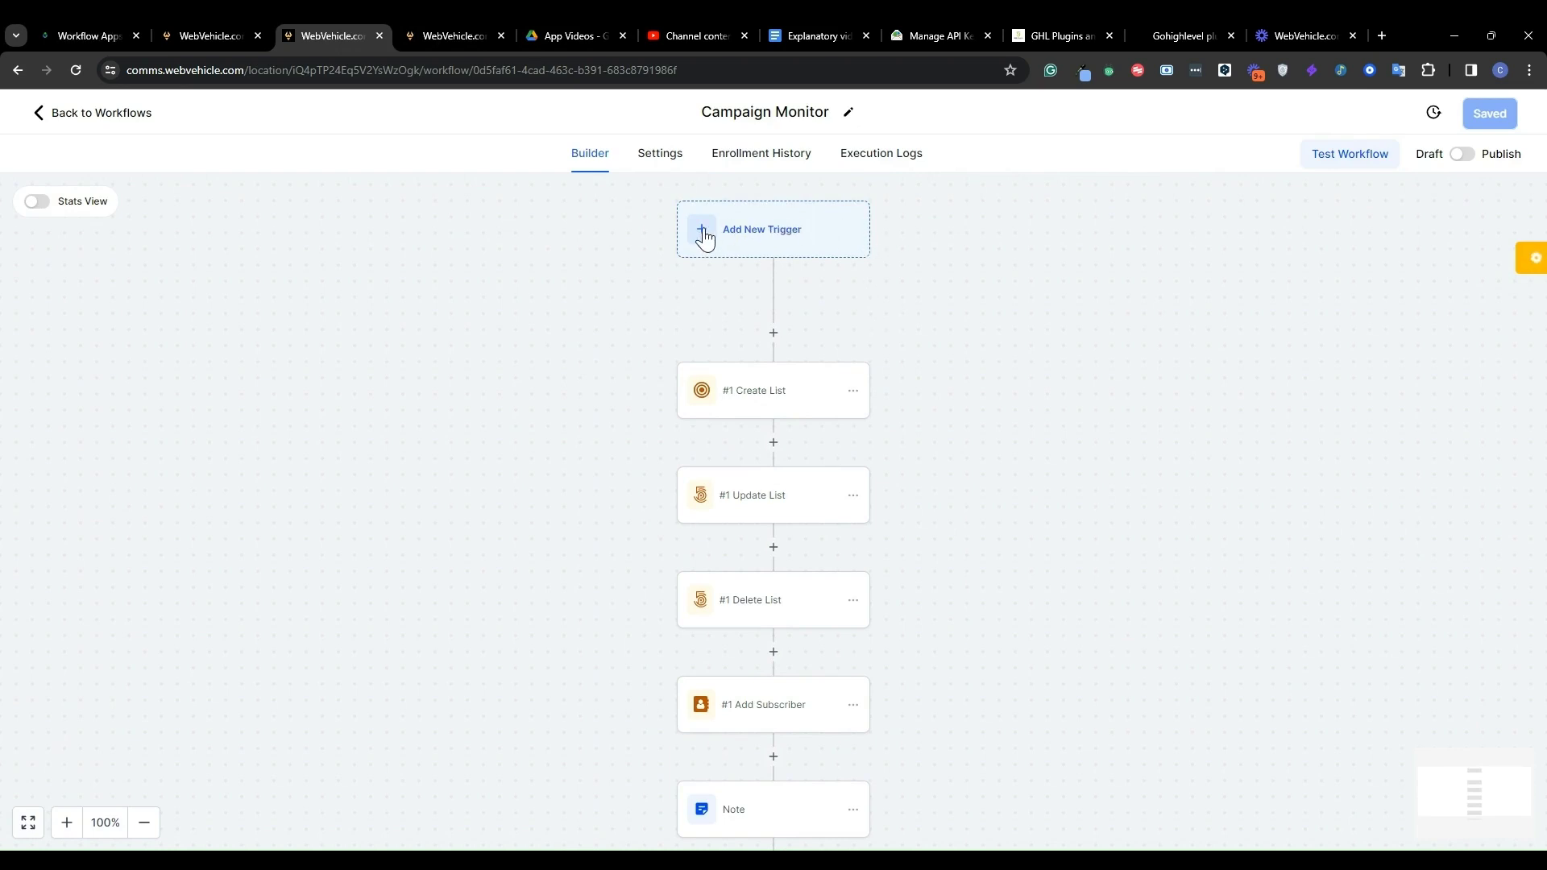
click(804, 237)
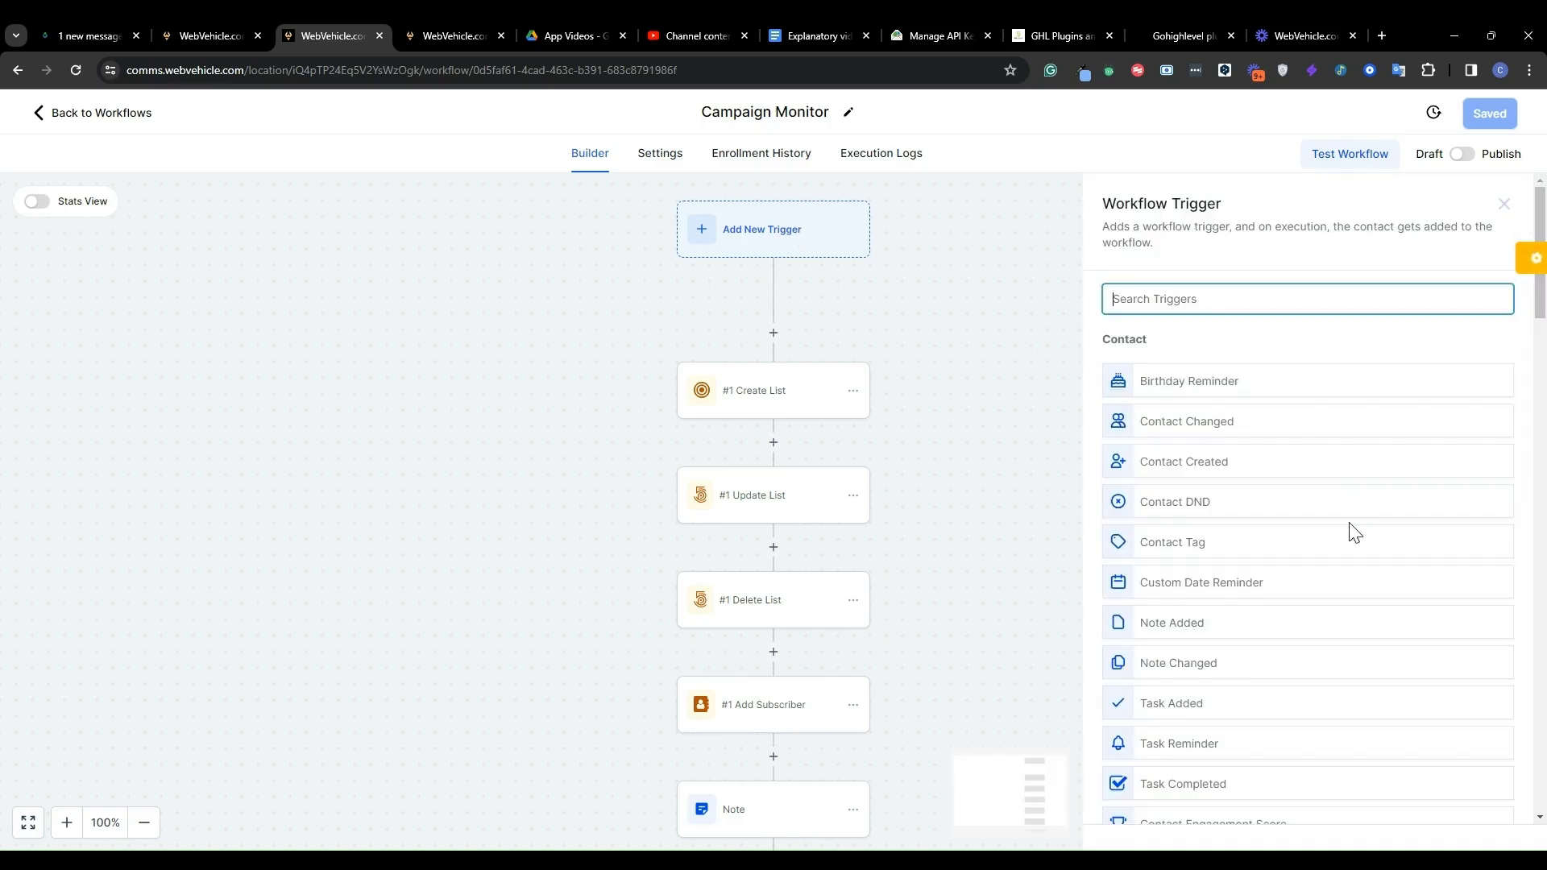
scroll(1351, 531, down, 10)
scroll(1354, 532, down, 8)
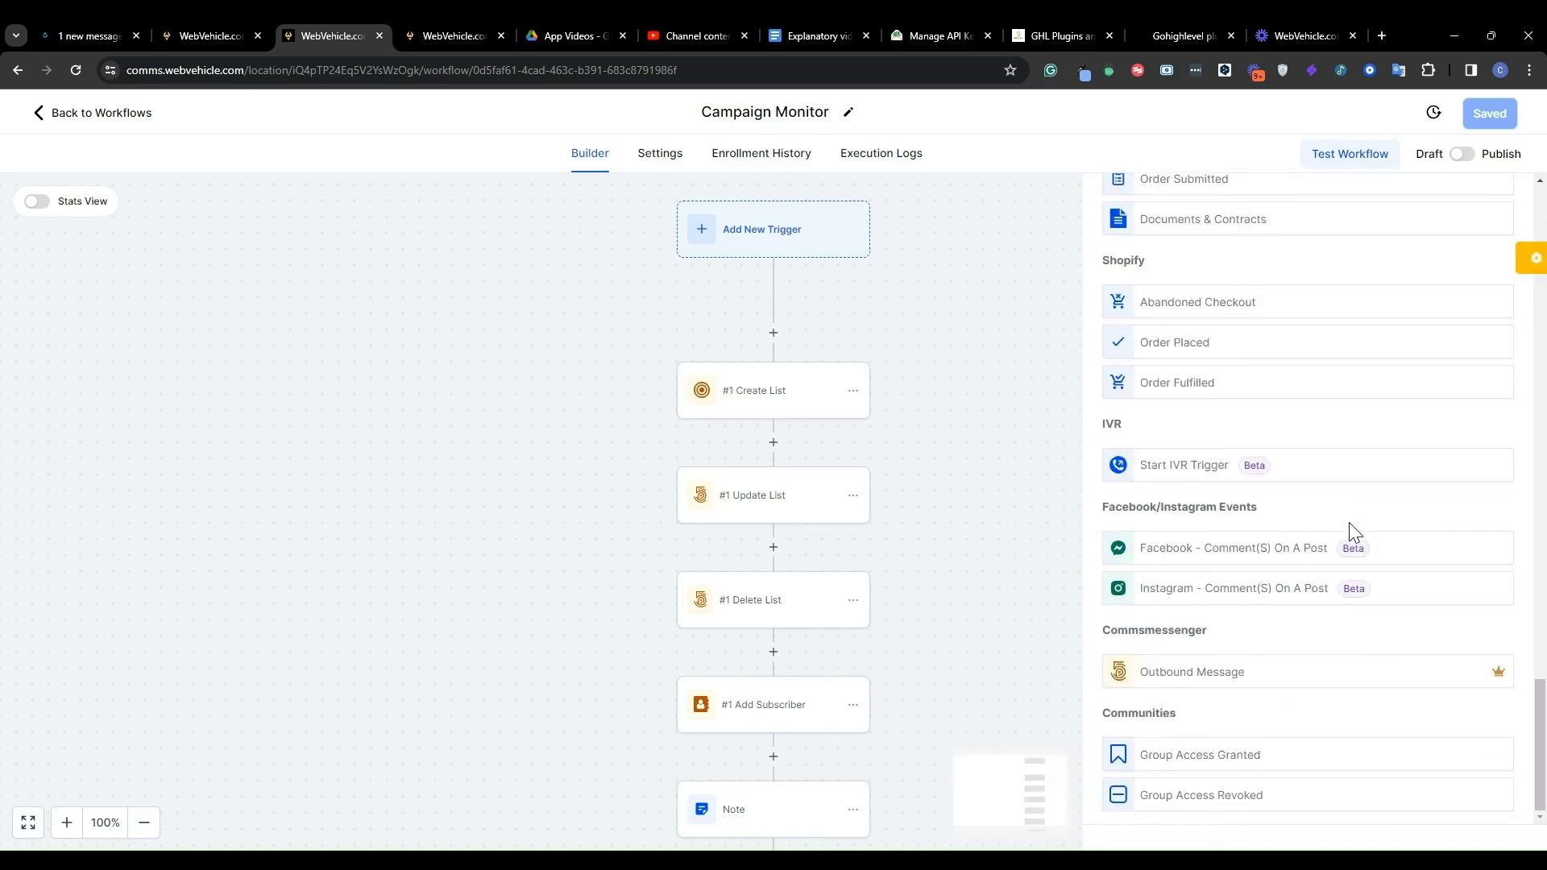
scroll(1354, 532, up, 1)
scroll(1354, 532, down, 1)
scroll(1354, 532, up, 3)
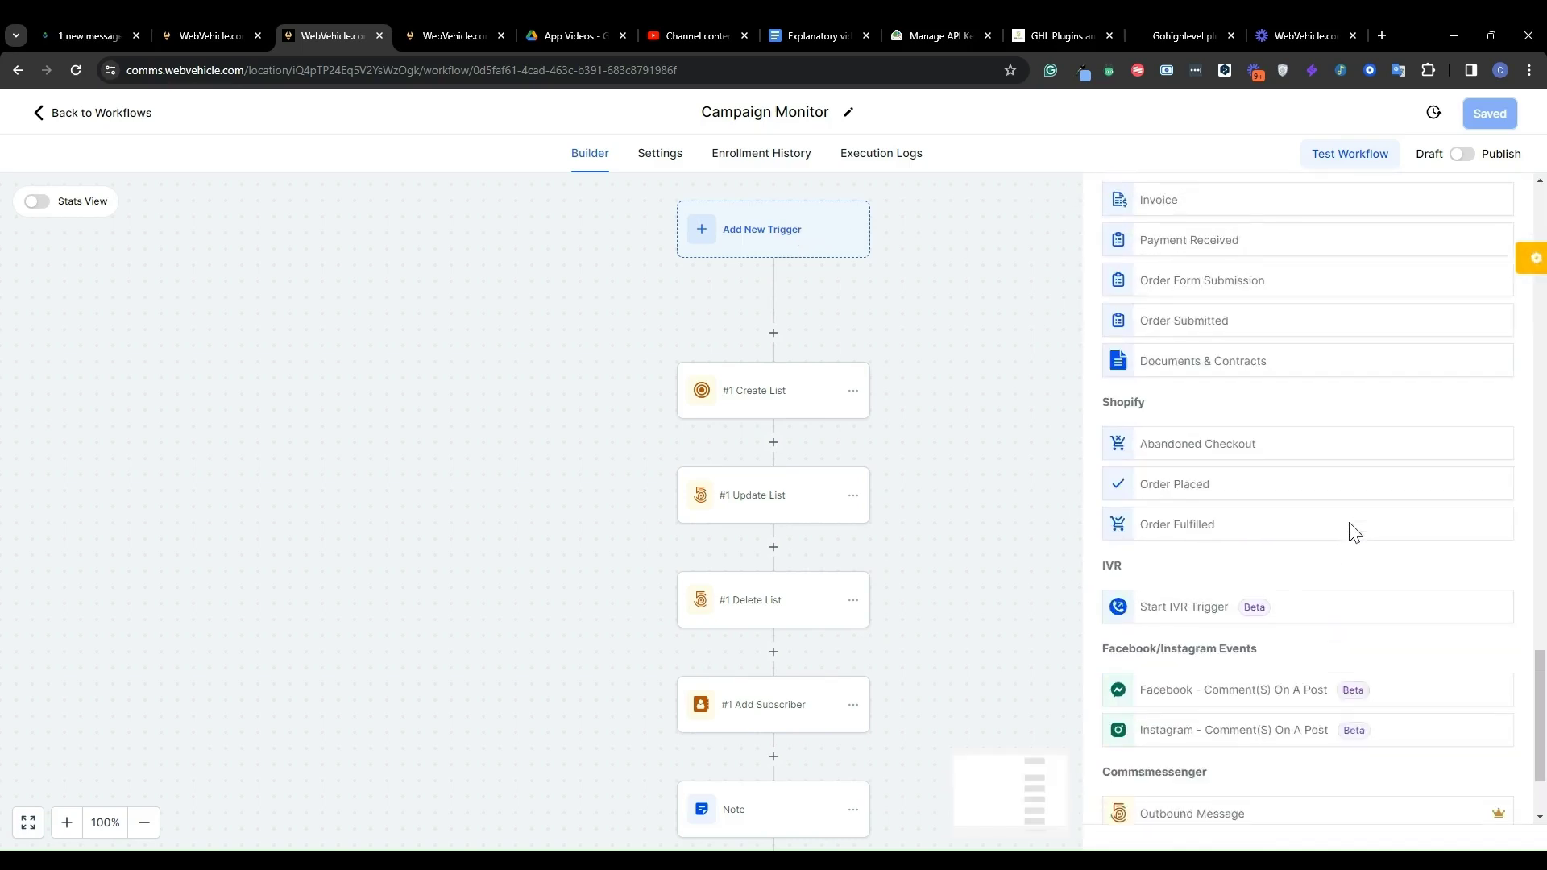
scroll(1354, 532, up, 3)
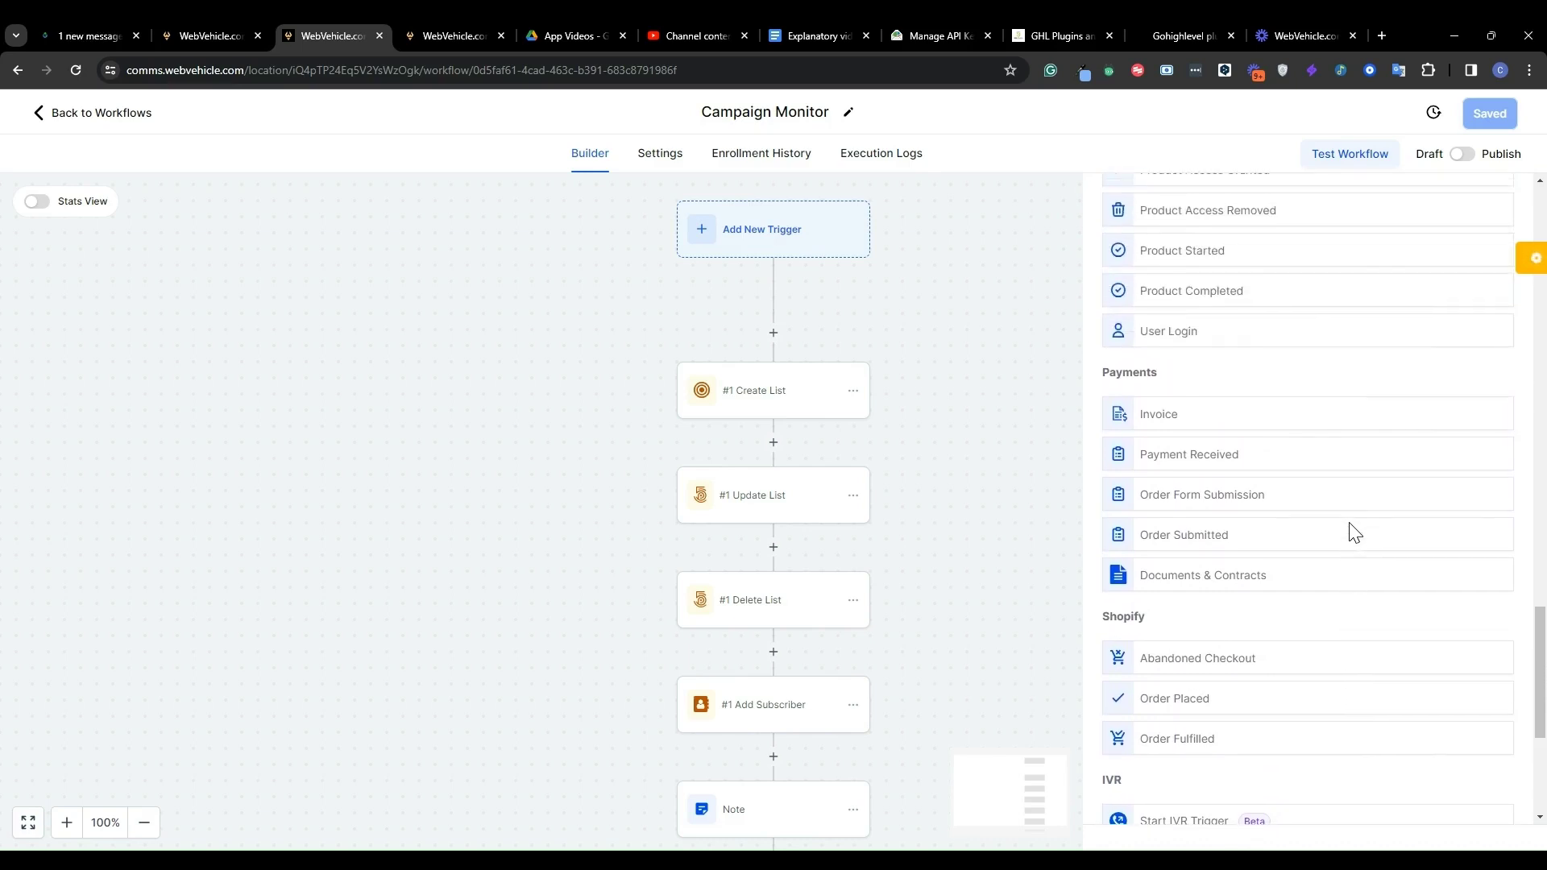
scroll(1353, 532, up, 12)
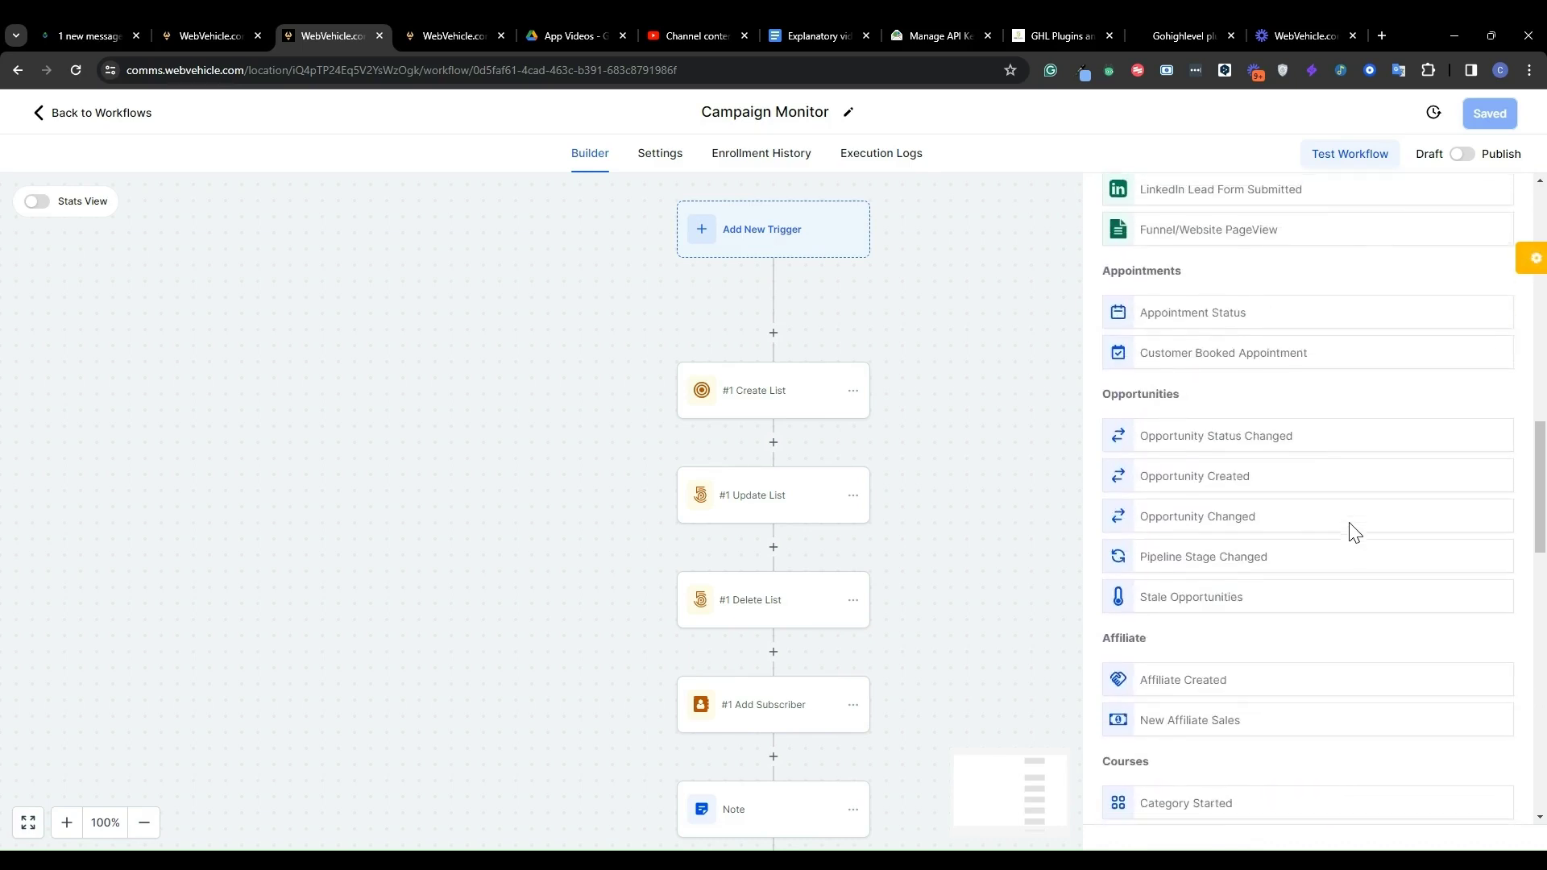
scroll(1354, 532, up, 12)
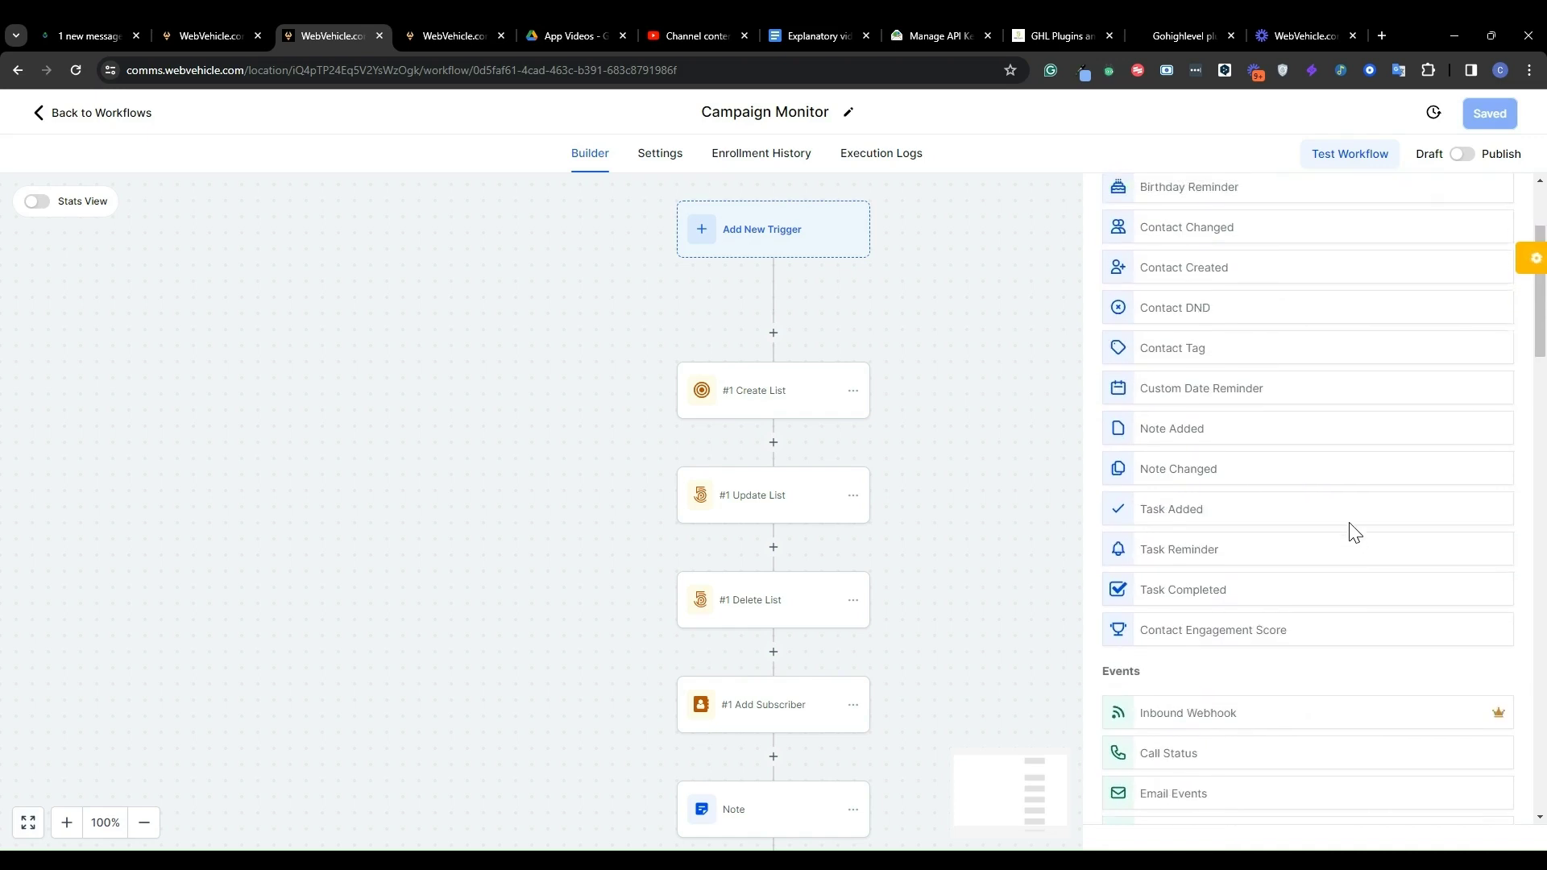
scroll(1354, 532, up, 3)
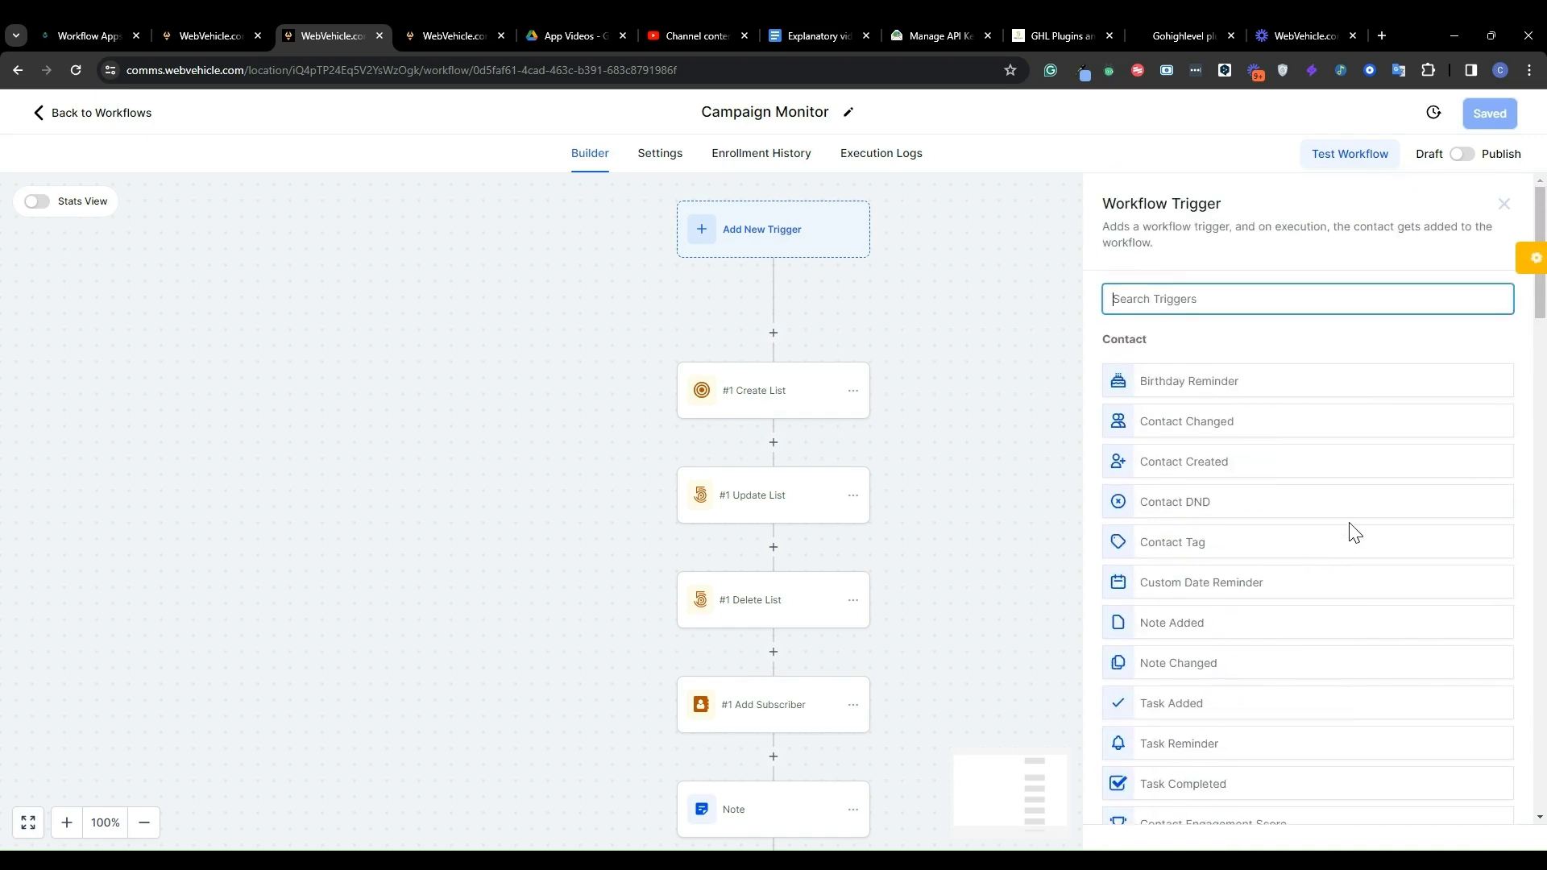
click(1504, 204)
Open the action choices for the point above Create List, find "campaign mo" on the page, and examine the Campaign Monitor Service actions
scroll(887, 445, down, 3)
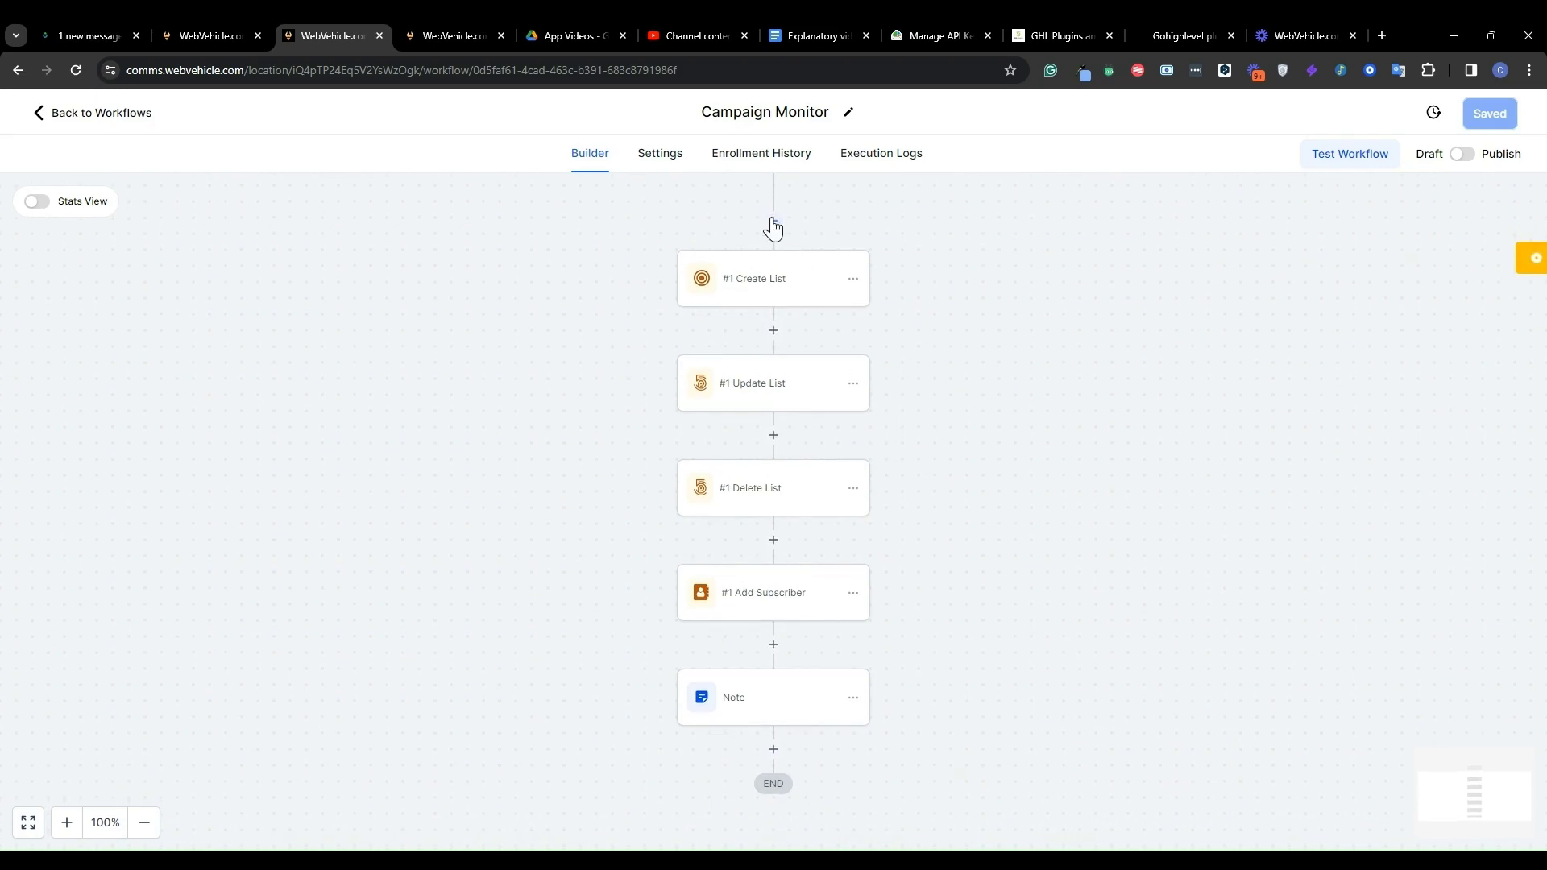
click(774, 223)
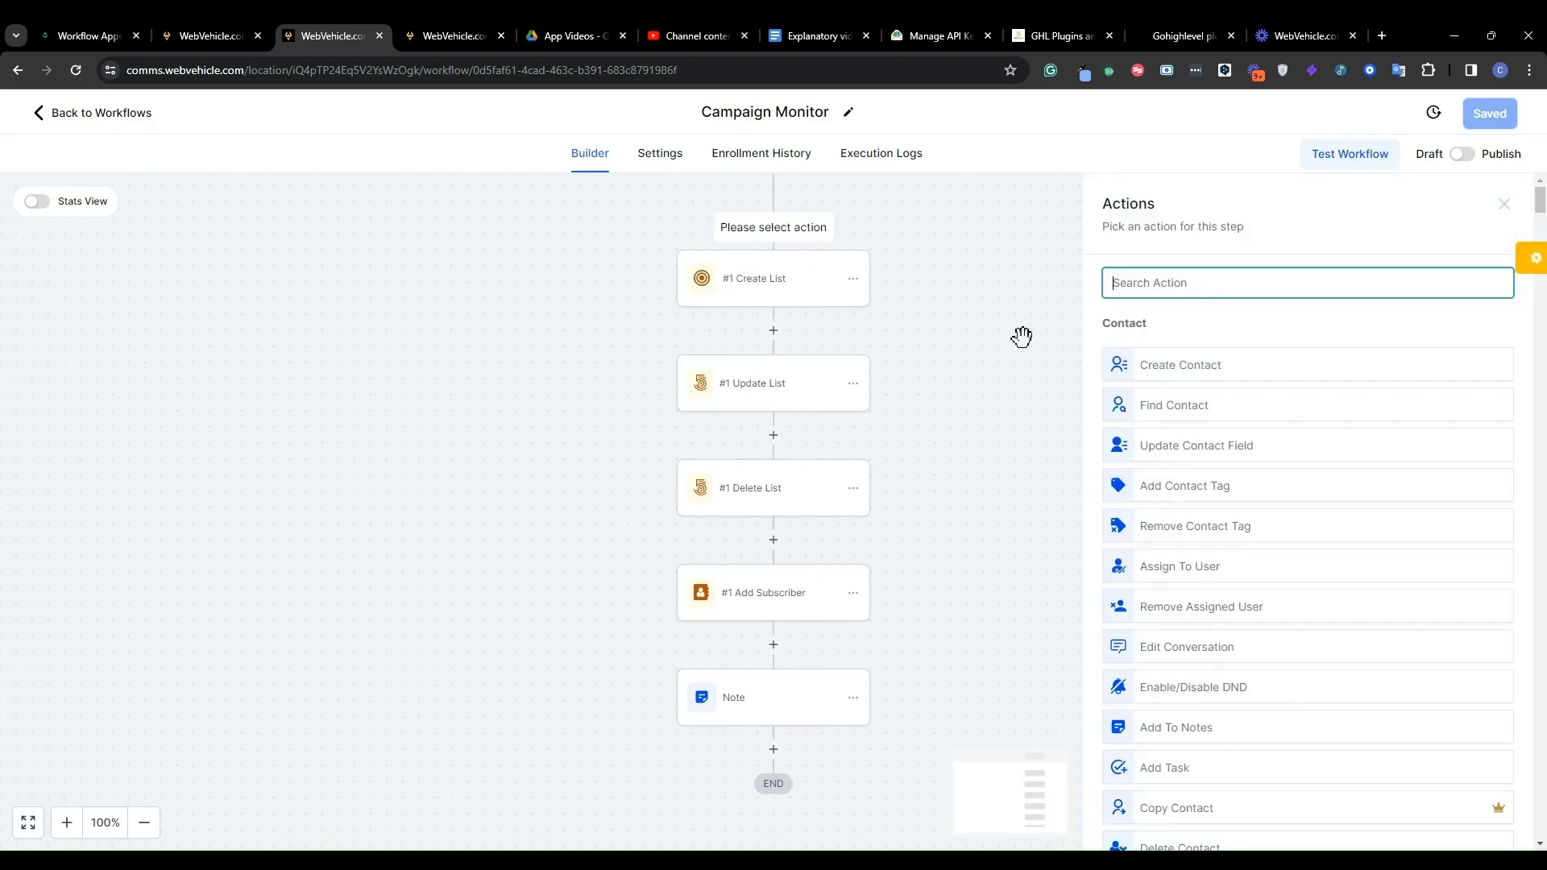
key(ctrl+f)
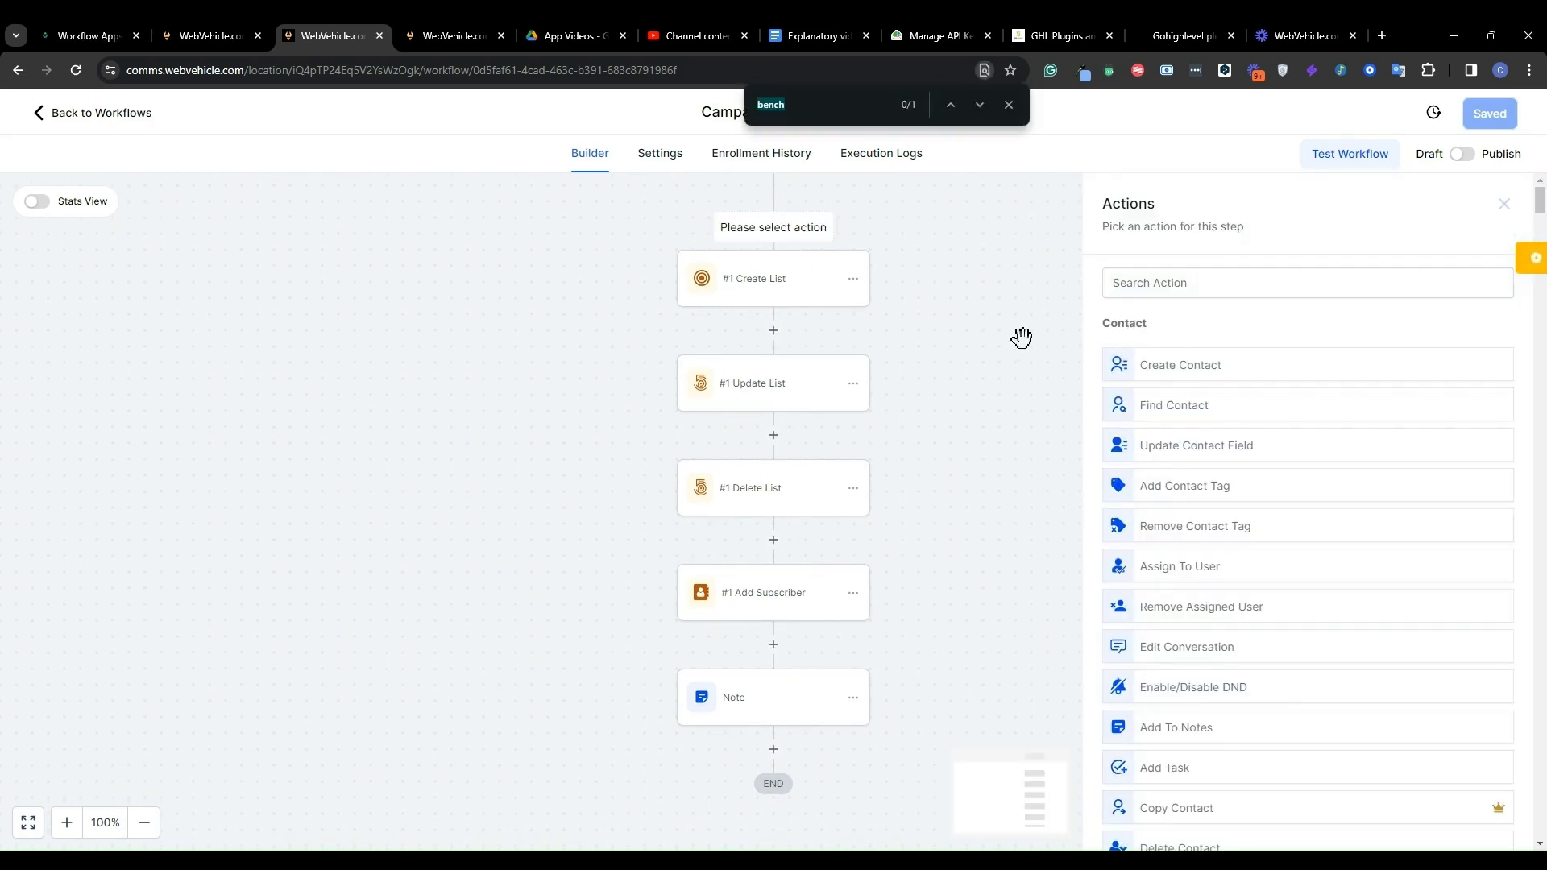
text(campaign mo)
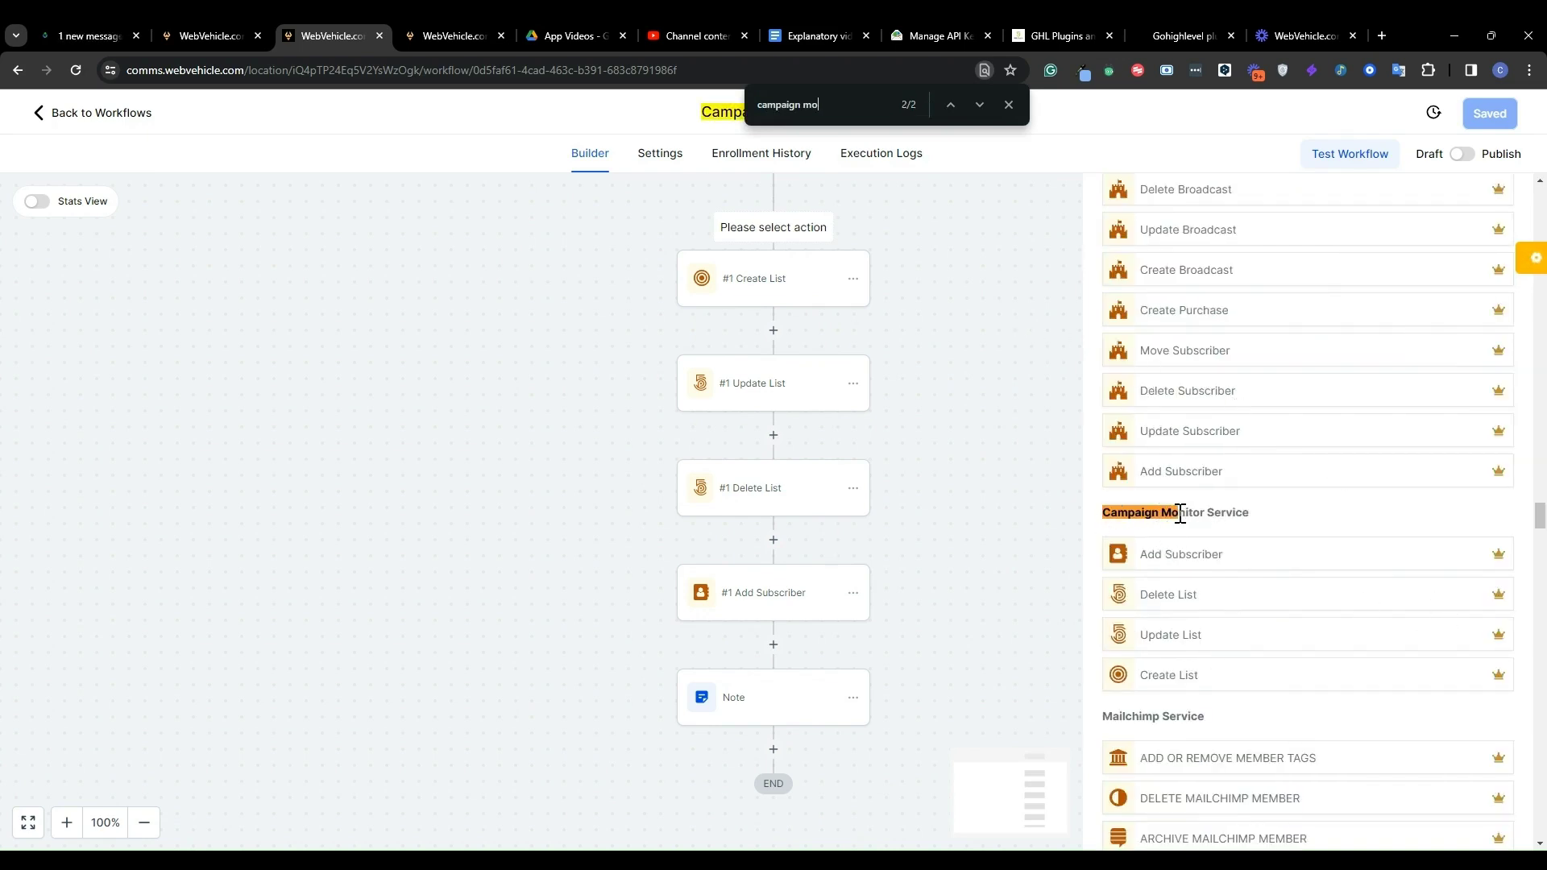
scroll(1205, 548, down, 1)
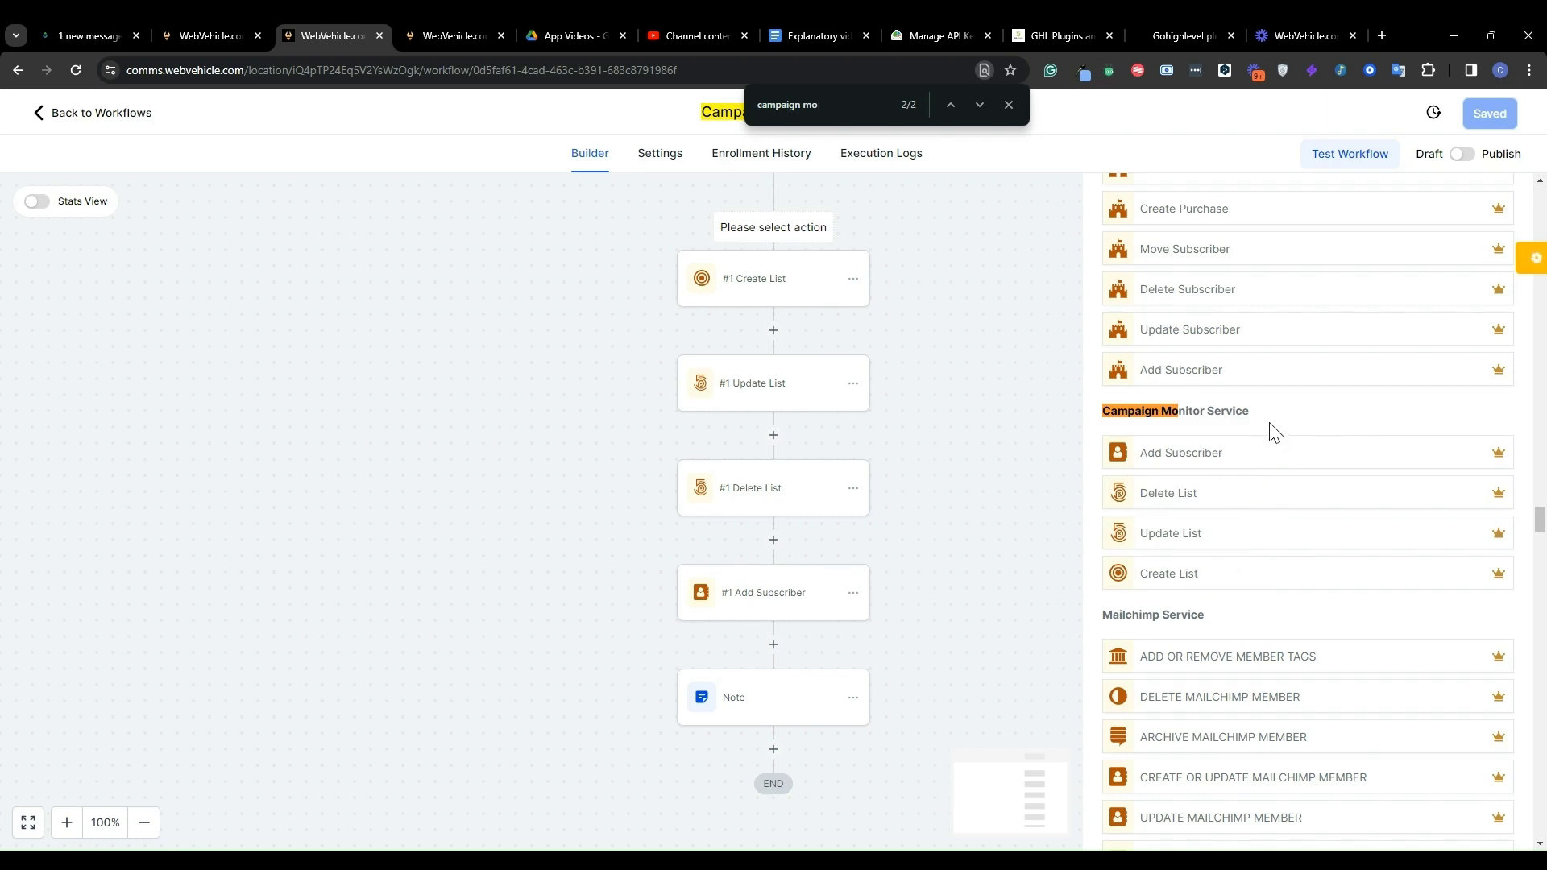
click(1009, 105)
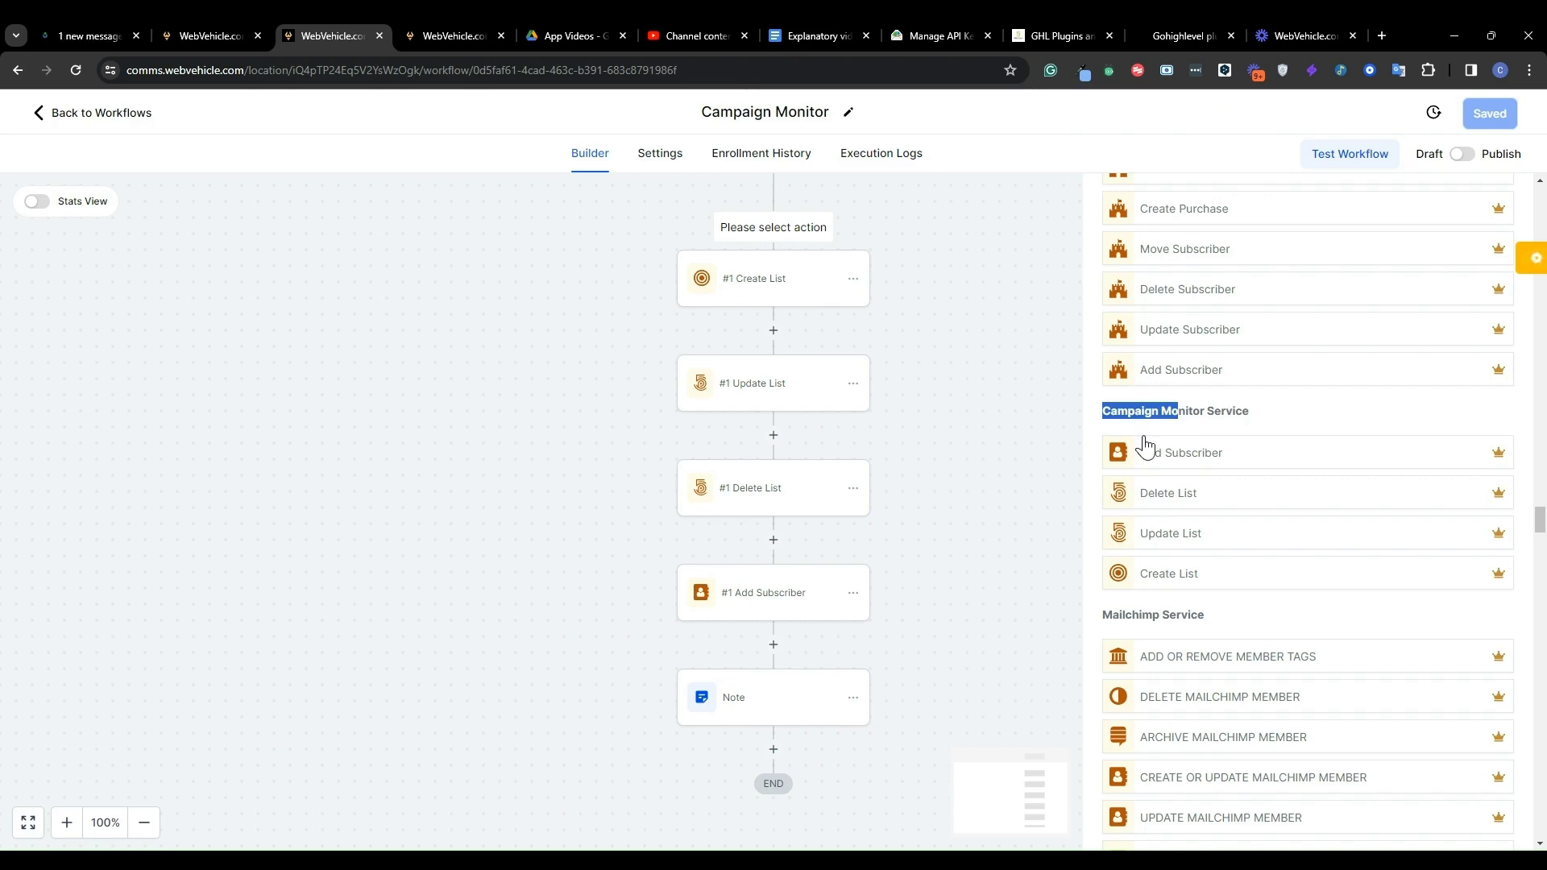
scroll(1209, 490, down, 20)
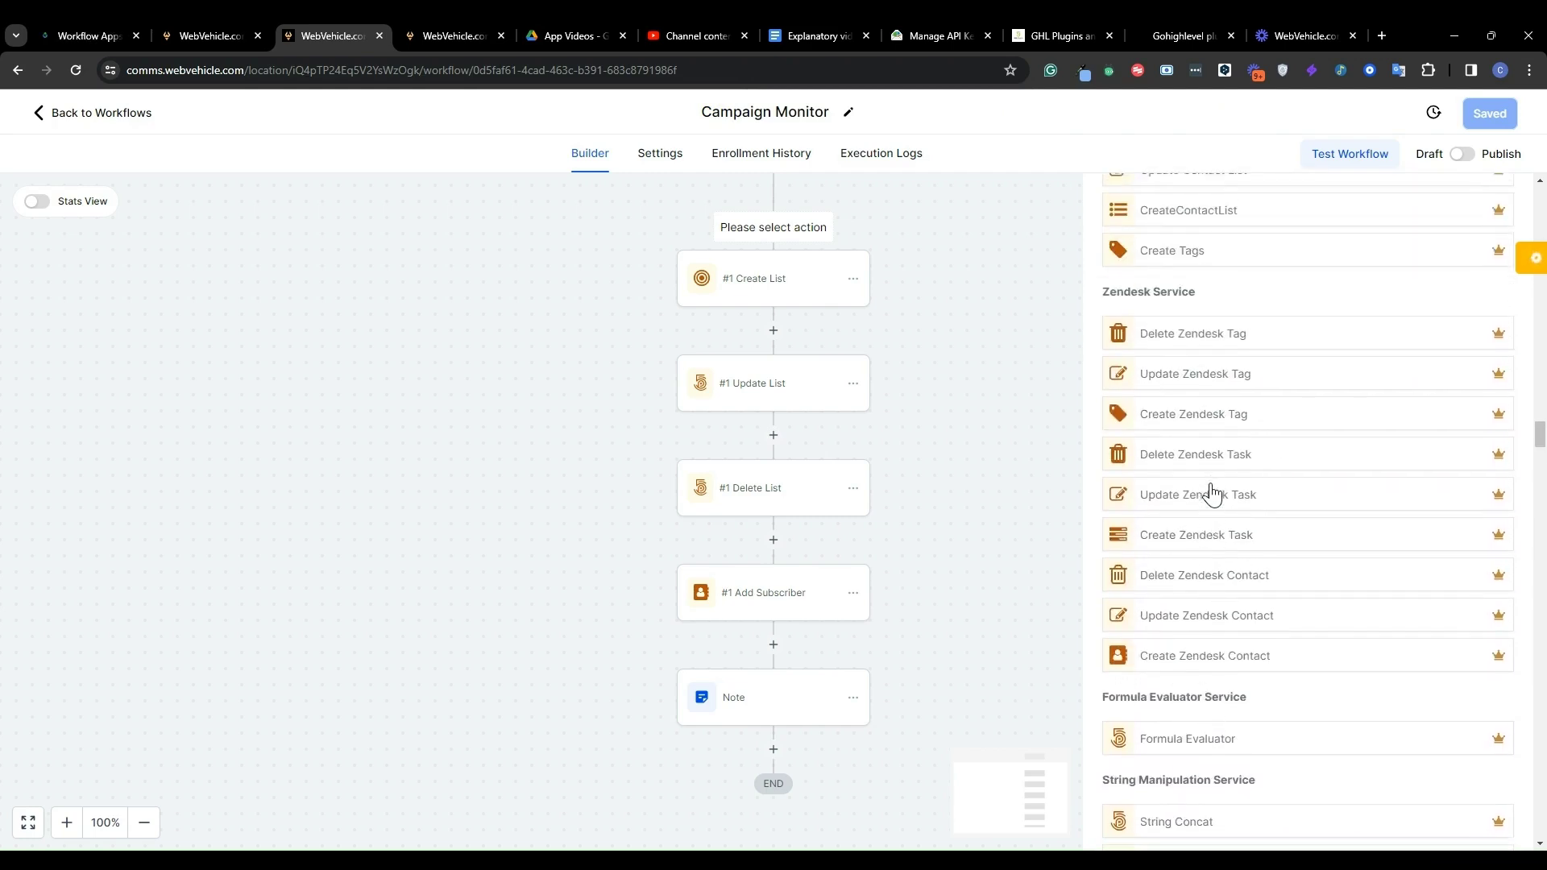